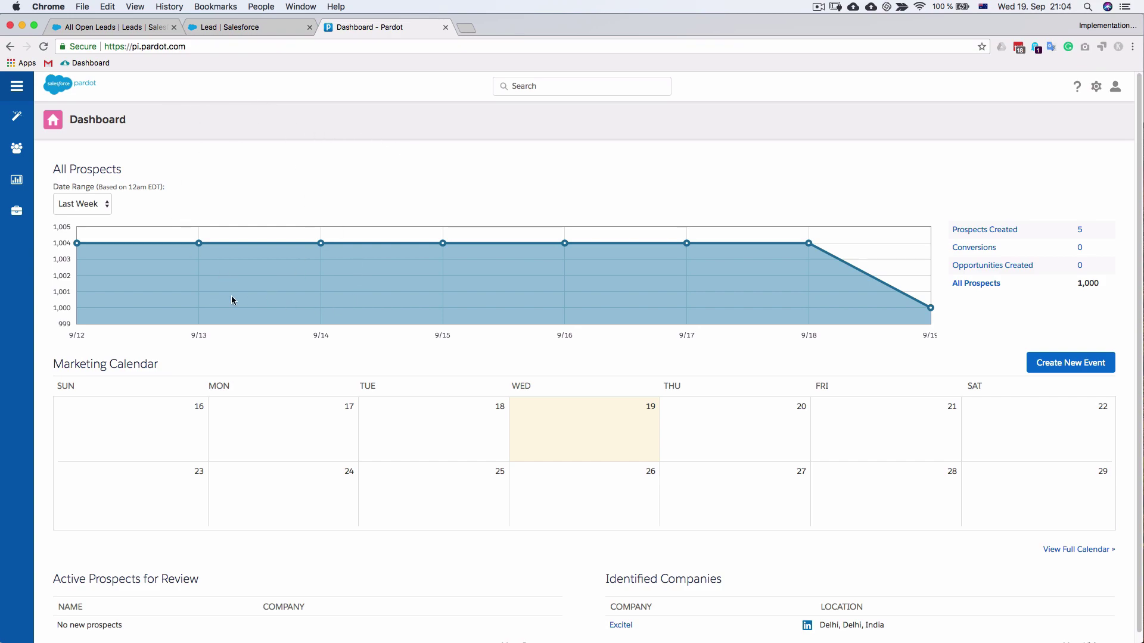
Check the Partner and Customer lead record types in Object Manager and in the New lead record-type chooser
{"action": "left_click", "coordinate": [114, 27]}
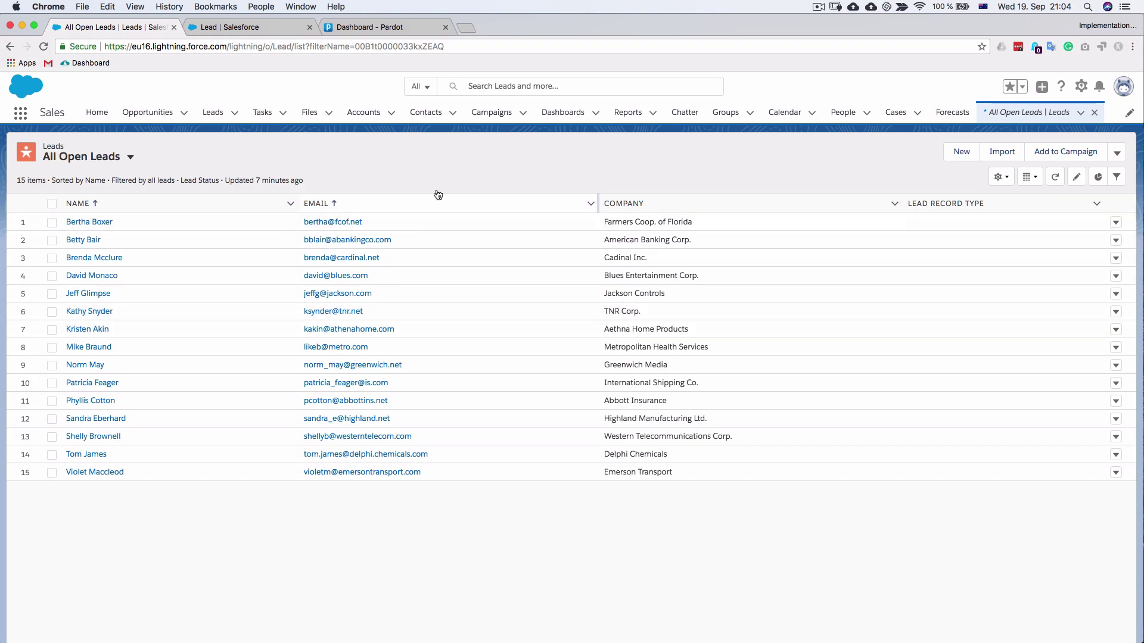
{"action": "left_click", "coordinate": [241, 27]}
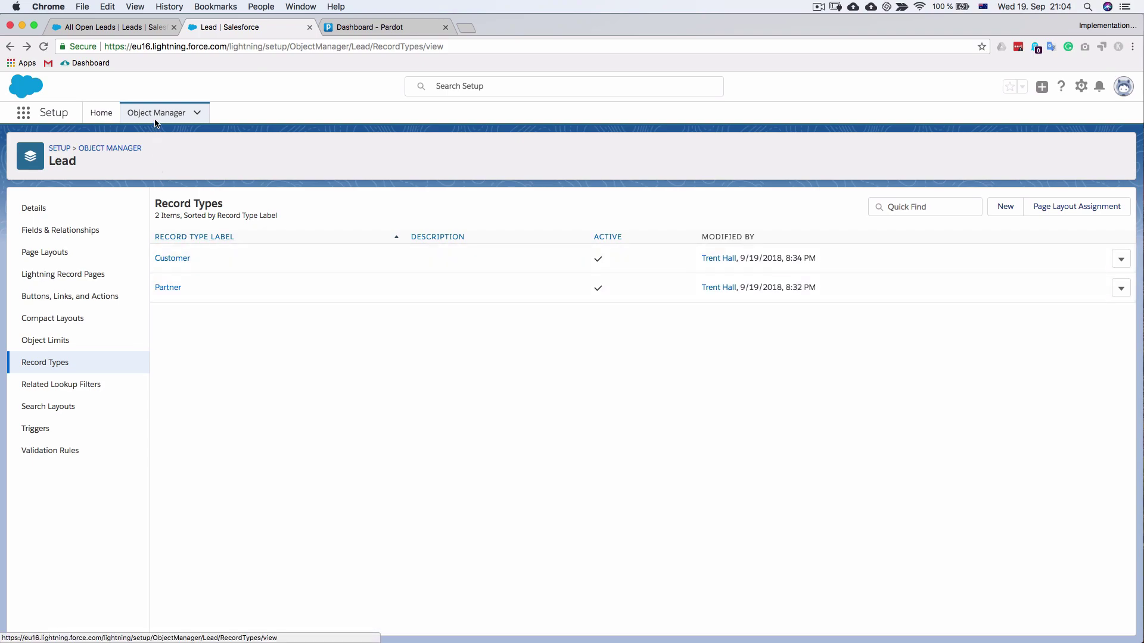
{"action": "left_click", "coordinate": [123, 27]}
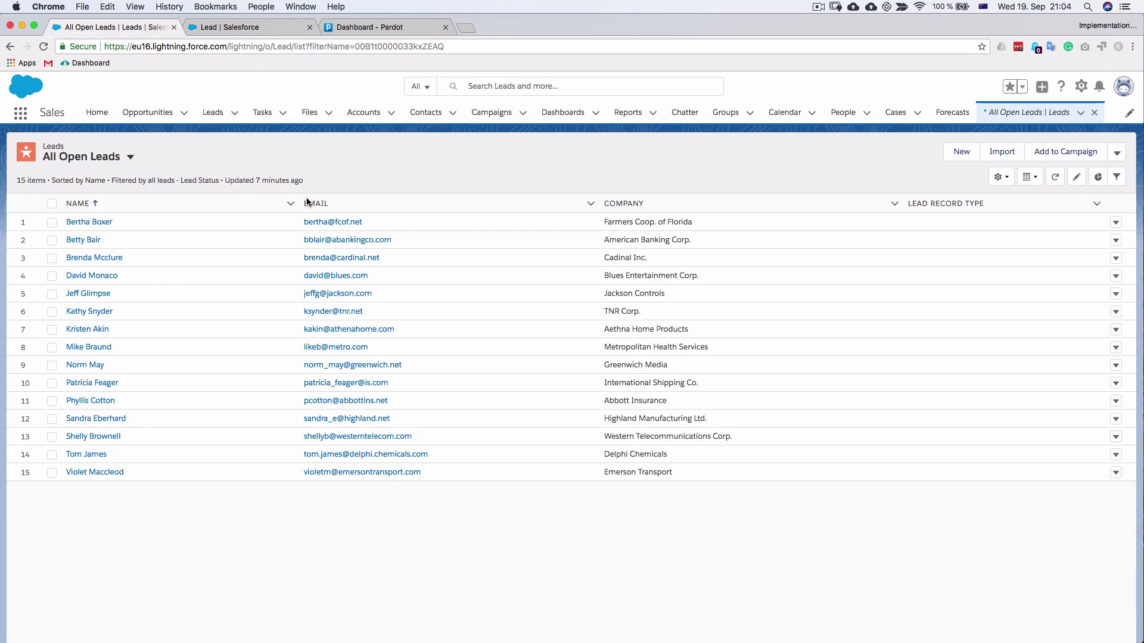
{"action": "left_click", "coordinate": [956, 158]}
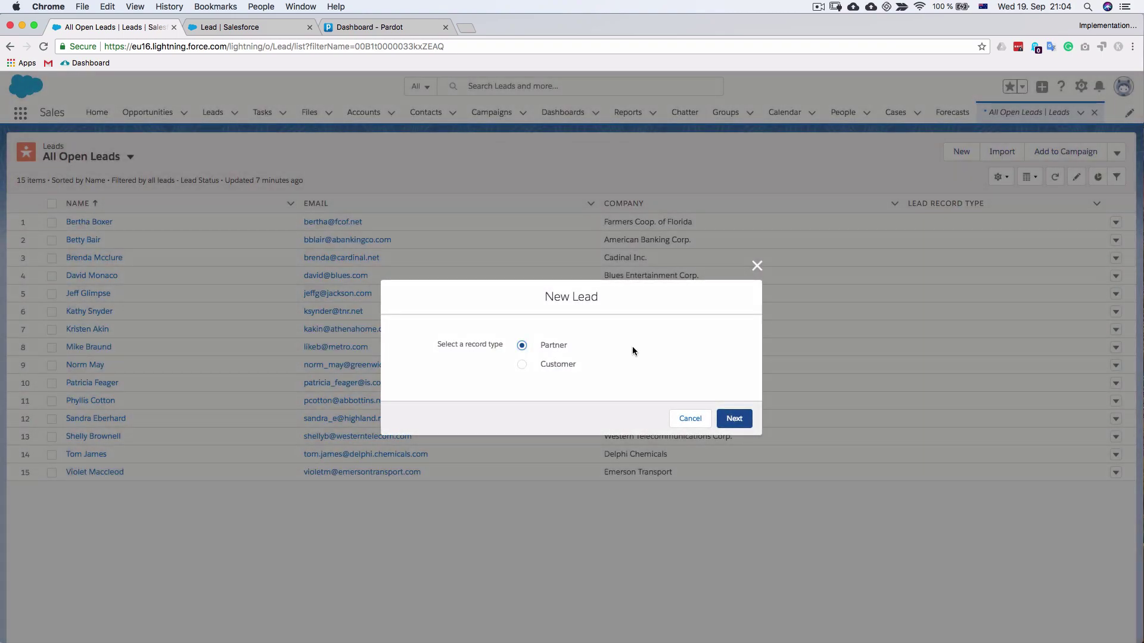
{"action": "left_click", "coordinate": [757, 266]}
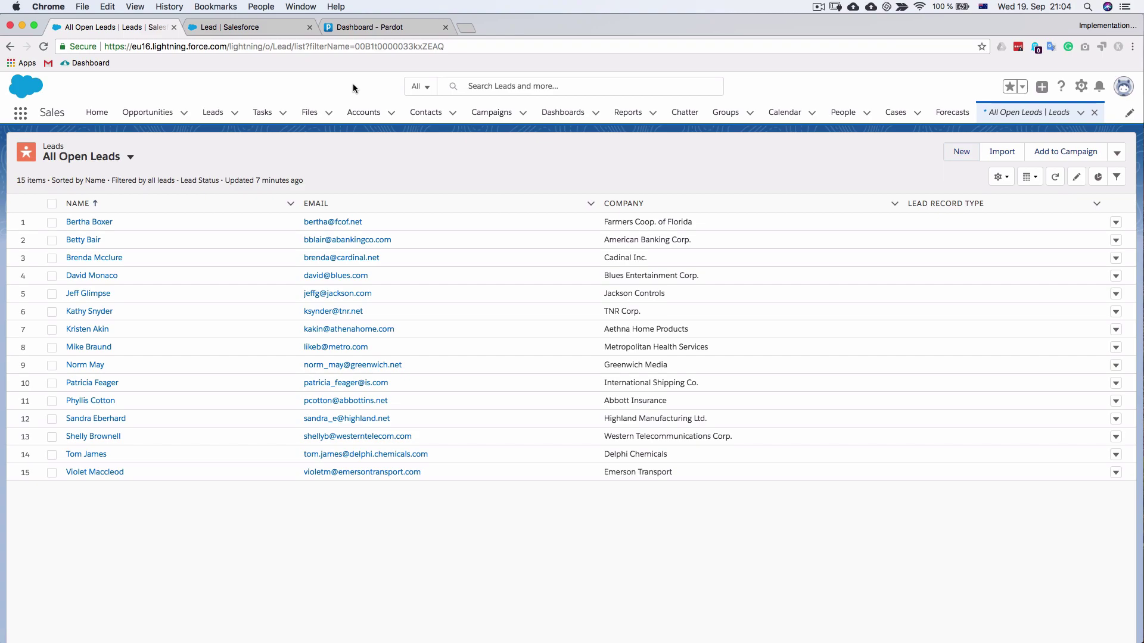
Go to Pardot's Prospect Fields settings and start a new custom field
{"action": "left_click", "coordinate": [372, 30]}
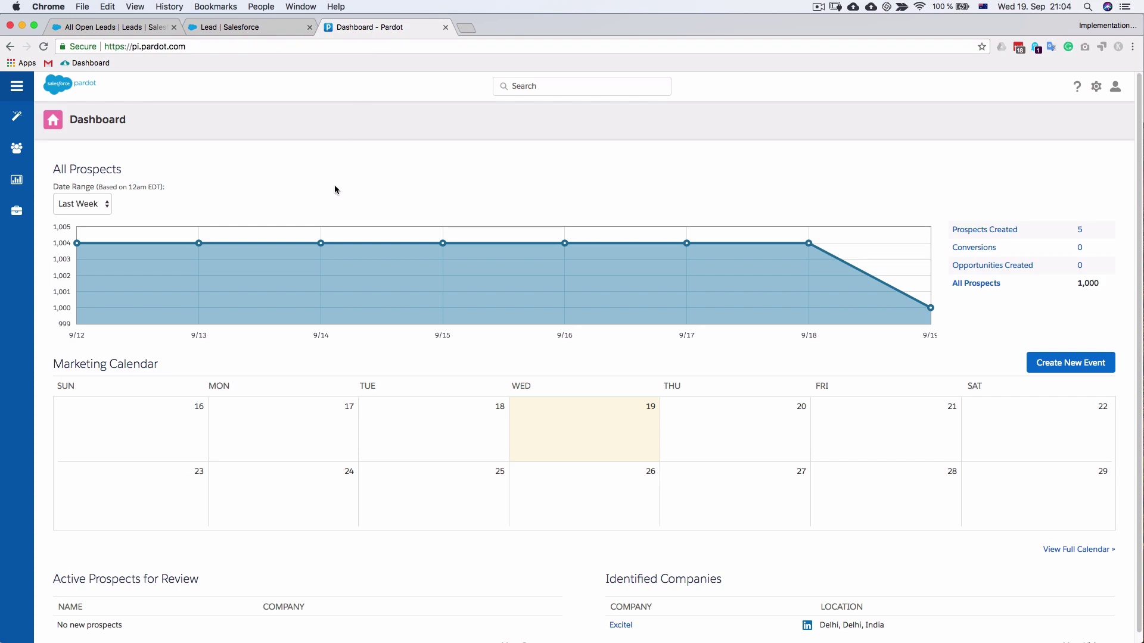
{"action": "mouse_move", "coordinate": [22, 210]}
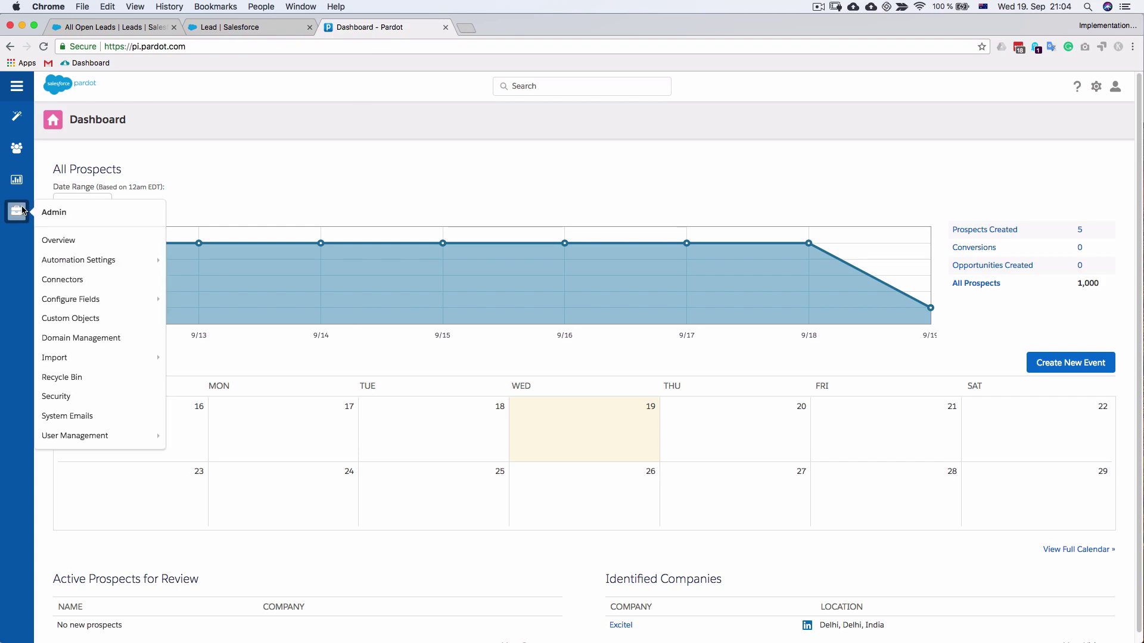
{"action": "mouse_move", "coordinate": [137, 308]}
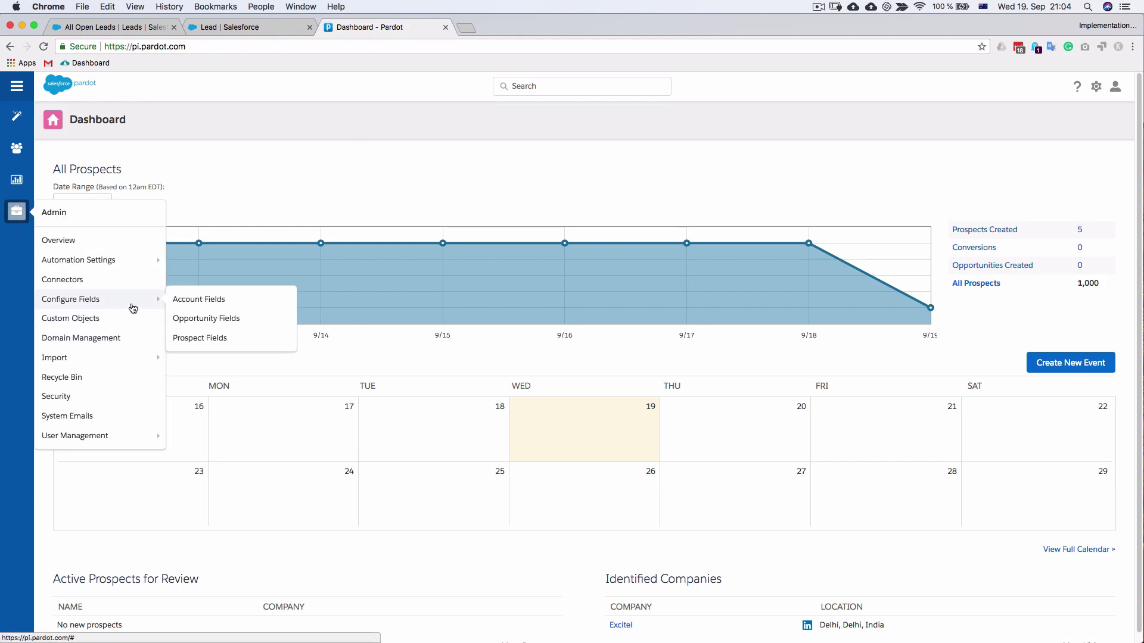
{"action": "left_click", "coordinate": [200, 338]}
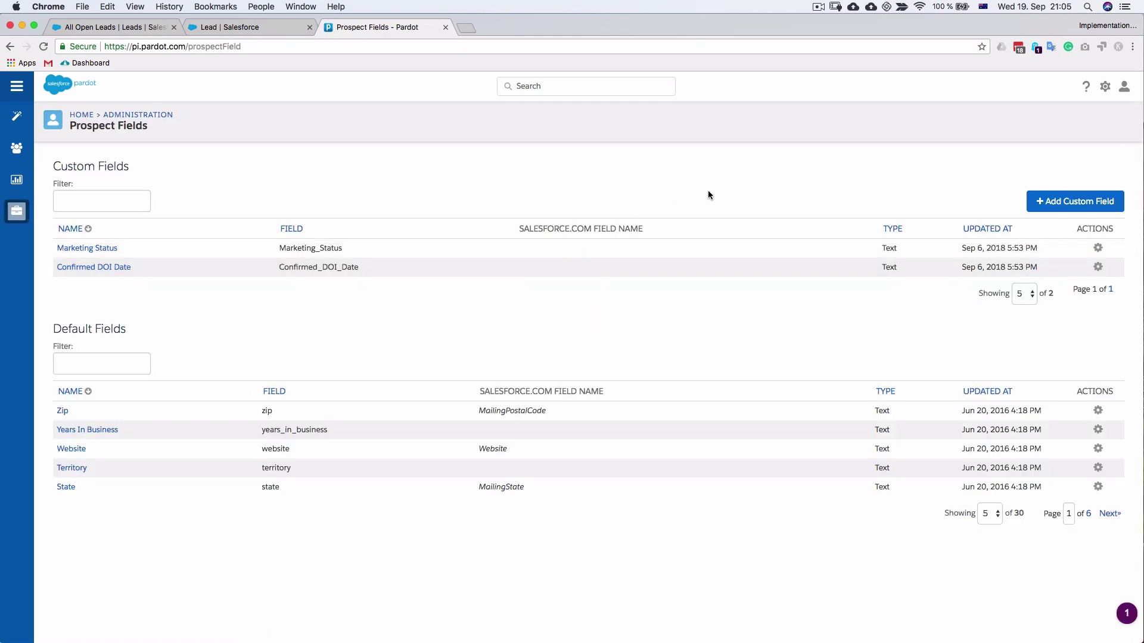
{"action": "left_click", "coordinate": [1048, 200]}
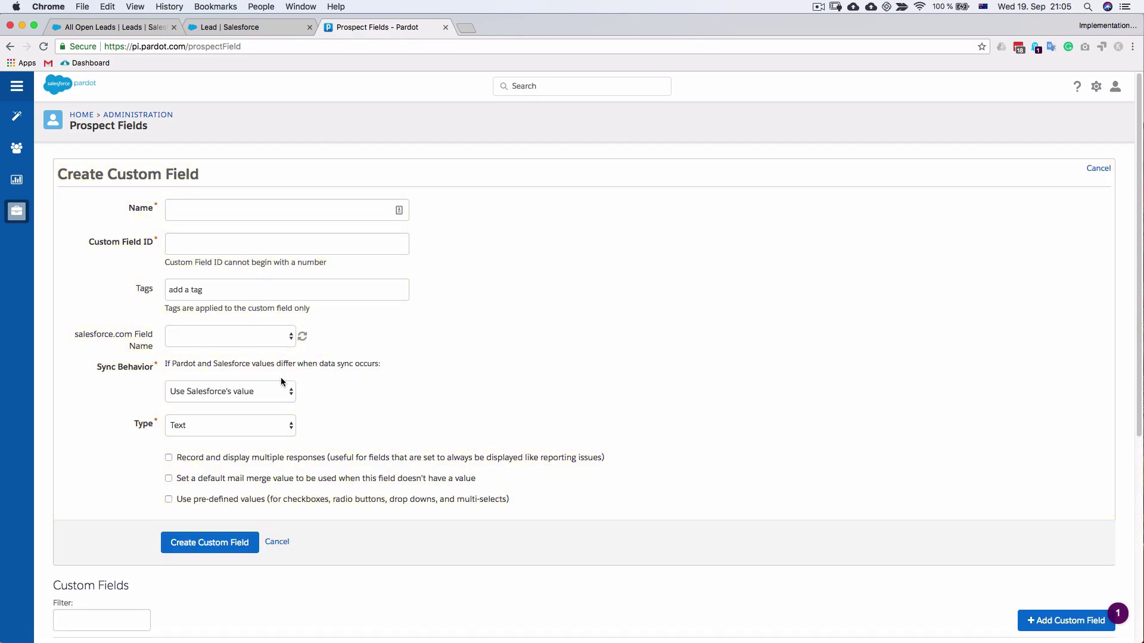
Name the custom field Record Type, map it to Record Type ID (RecordTypeId), and create it
{"action": "left_click", "coordinate": [252, 205]}
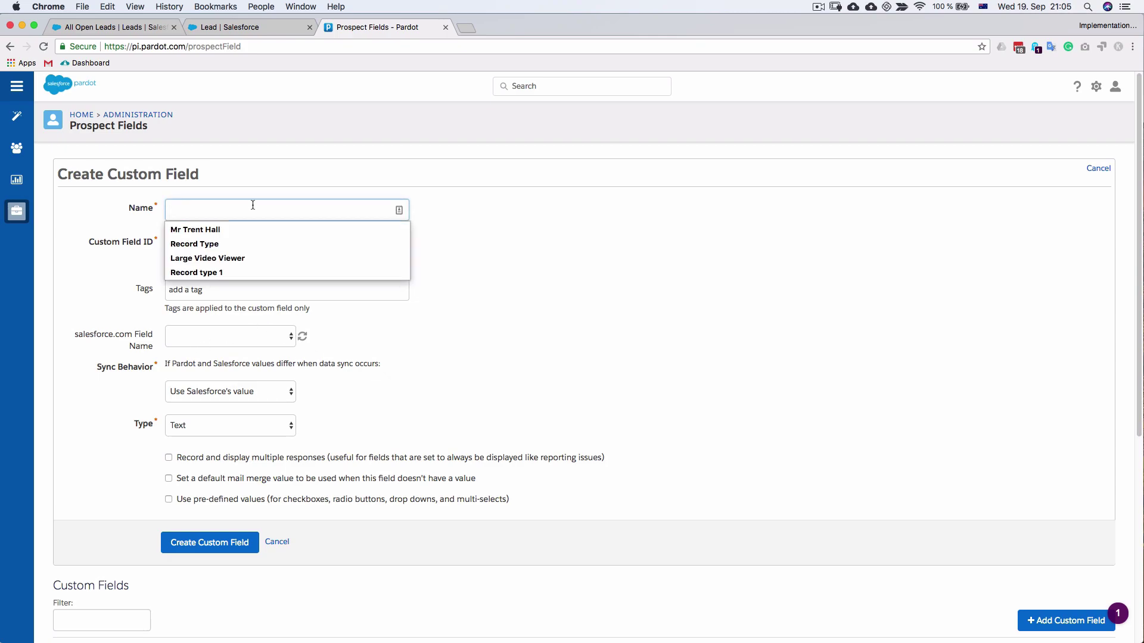
{"action": "type", "text": "Record"}
{"action": "key", "text": "Down"}
{"action": "key", "text": "Return"}
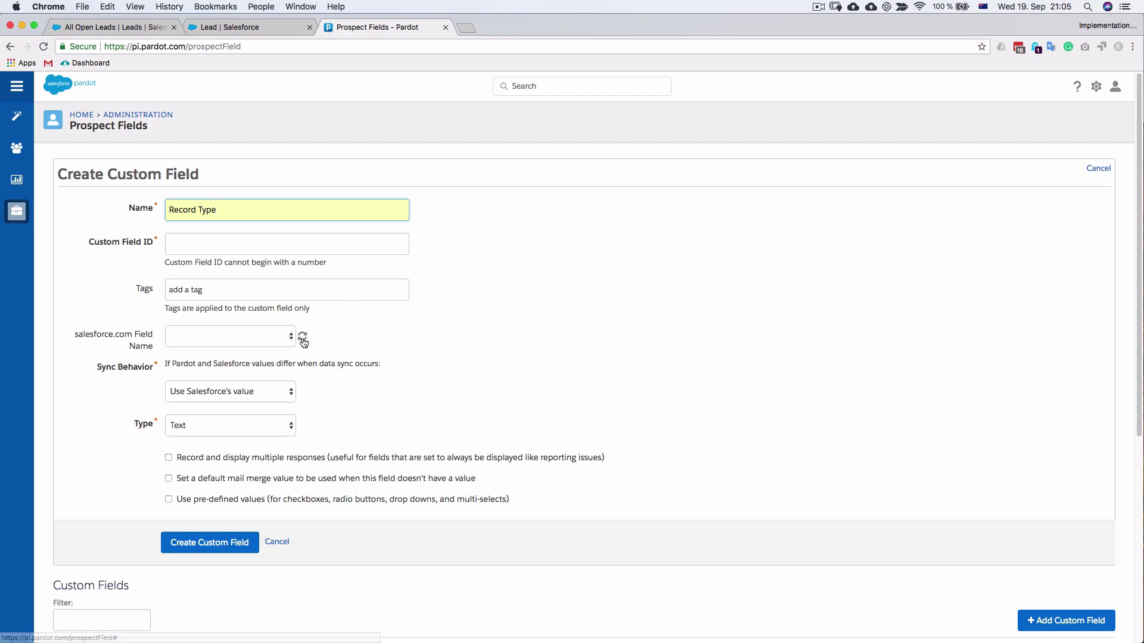
{"action": "left_click", "coordinate": [281, 335]}
{"action": "scroll", "coordinate": [281, 335], "scroll_direction": "down", "scroll_amount": 5}
{"action": "scroll", "coordinate": [277, 596], "scroll_direction": "down", "scroll_amount": 3}
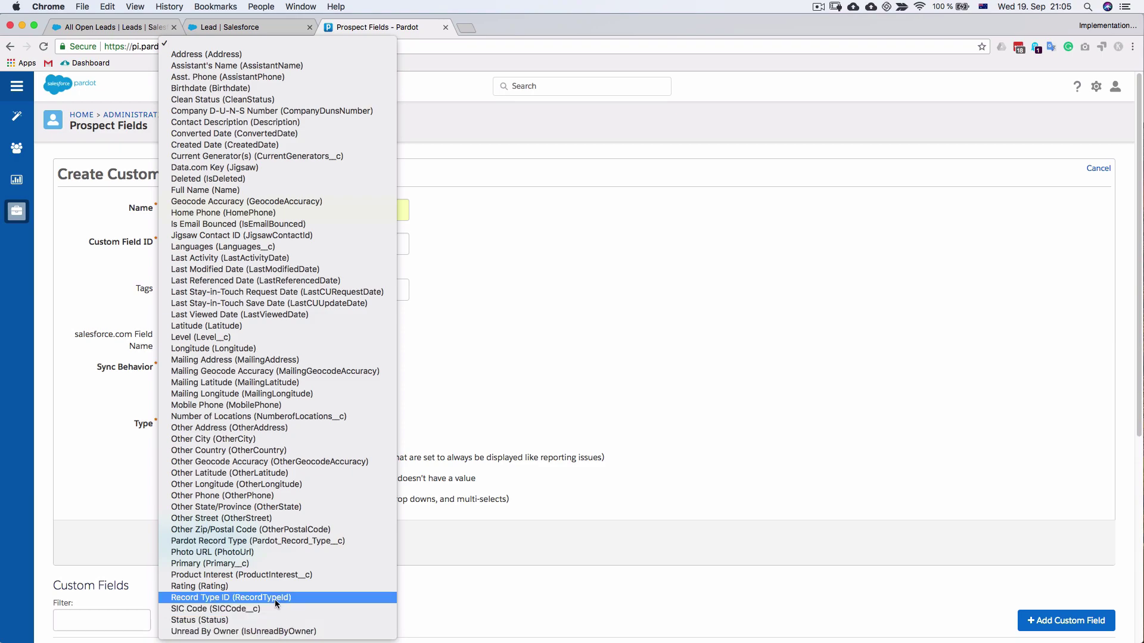
{"action": "left_click", "coordinate": [274, 598]}
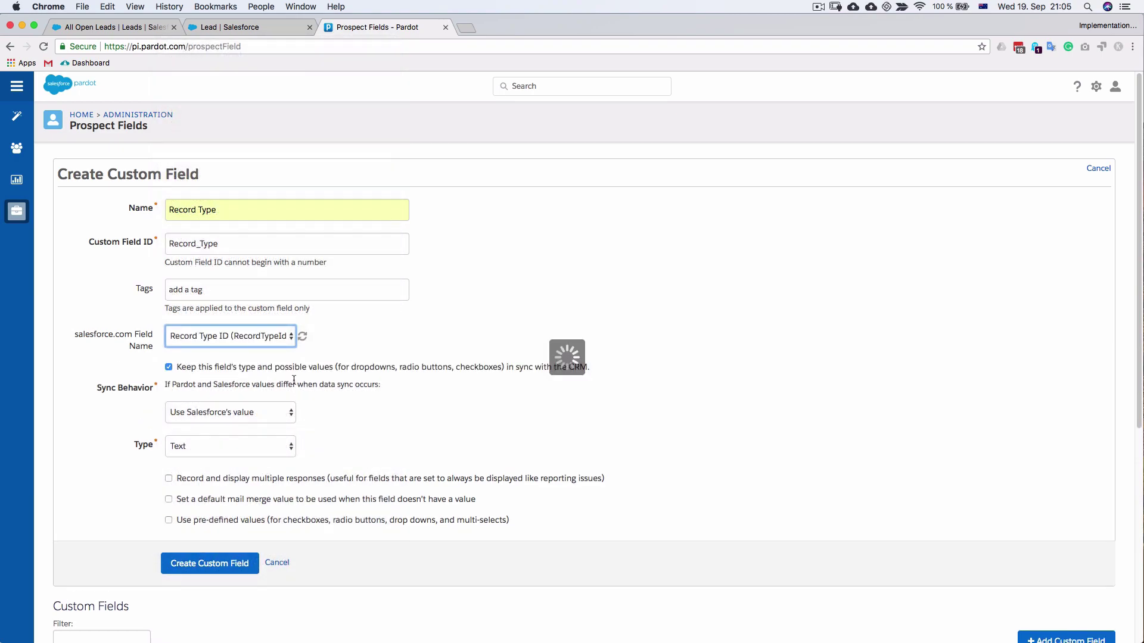
{"action": "scroll", "coordinate": [285, 534], "scroll_direction": "down", "scroll_amount": 2}
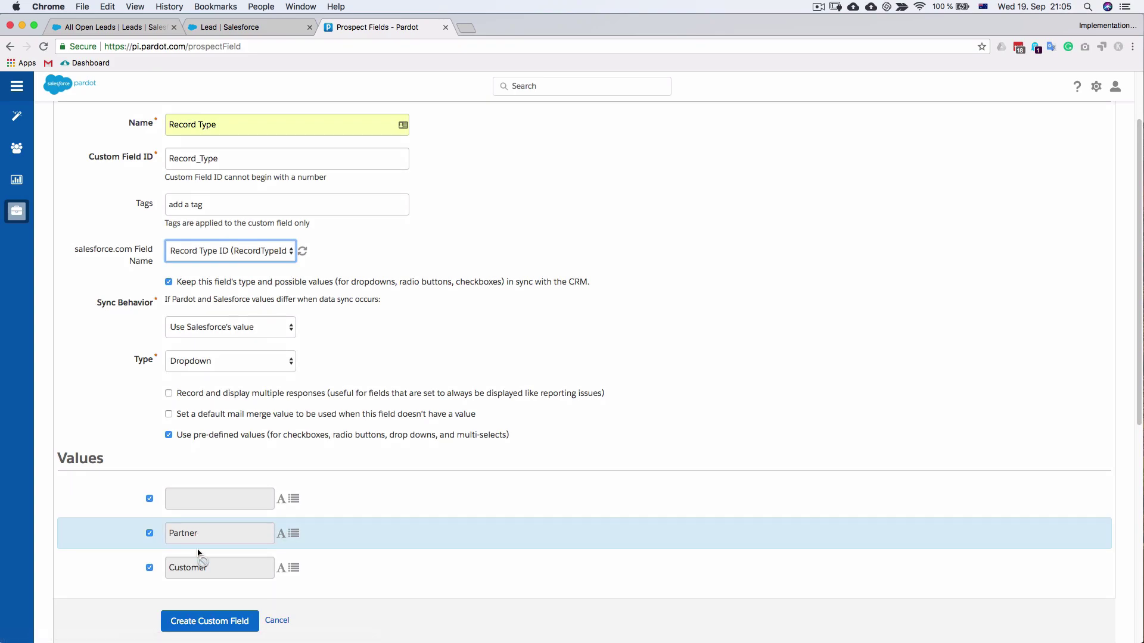
{"action": "scroll", "coordinate": [301, 357], "scroll_direction": "up", "scroll_amount": 2}
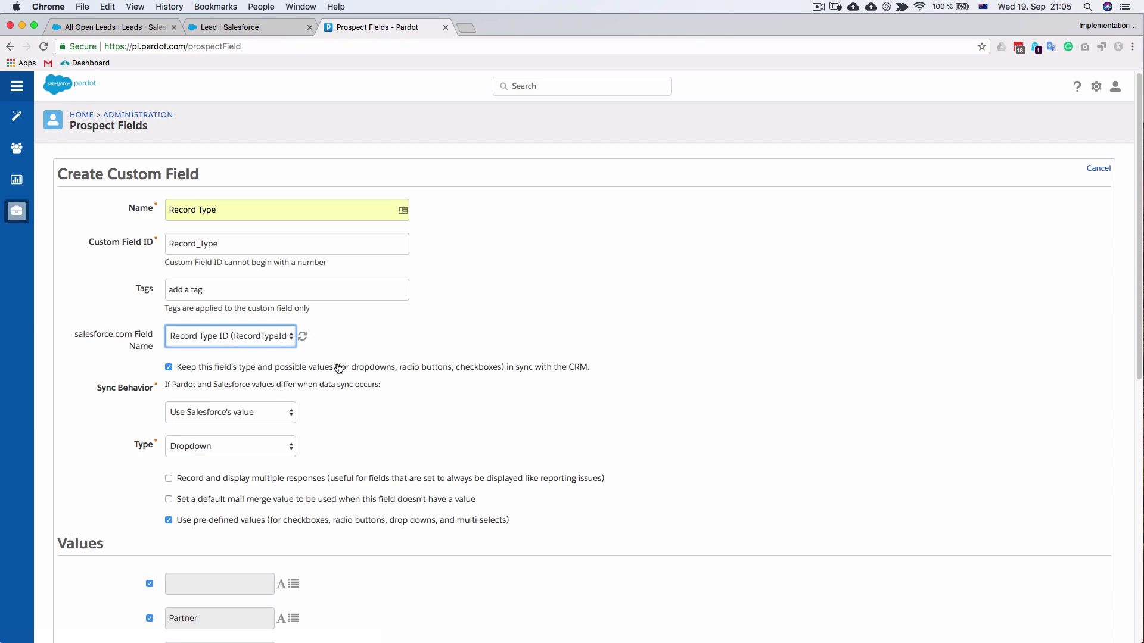
{"action": "scroll", "coordinate": [416, 448], "scroll_direction": "down", "scroll_amount": 5}
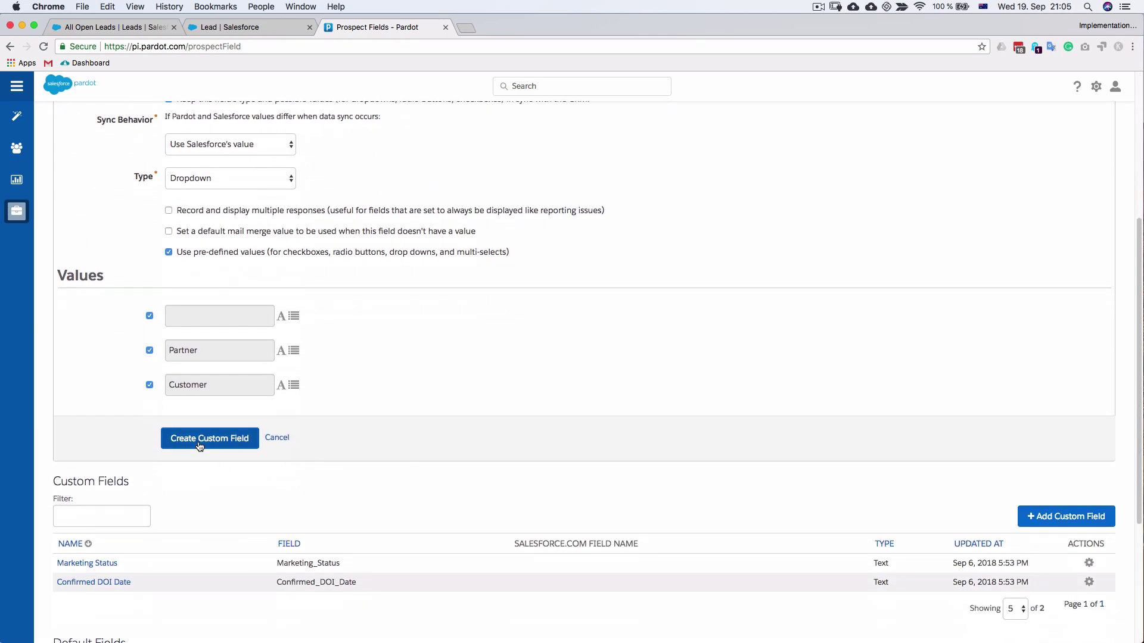
{"action": "left_click", "coordinate": [212, 440]}
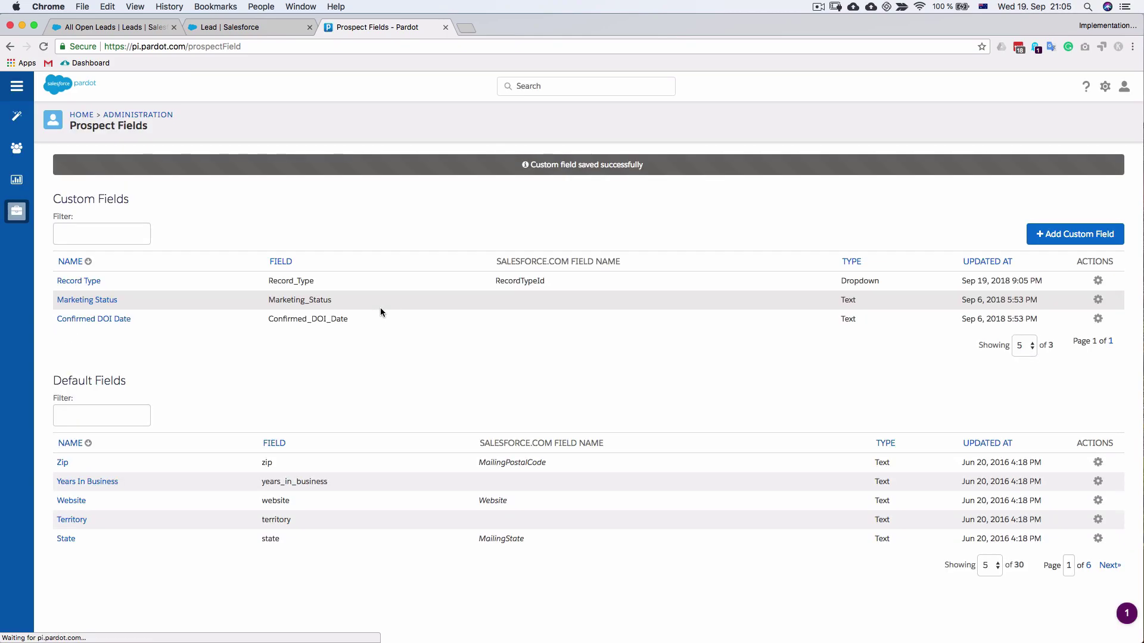
Create a new form named 'test form 2' in the Website Tracking campaign and continue to its fields
{"action": "mouse_move", "coordinate": [16, 115]}
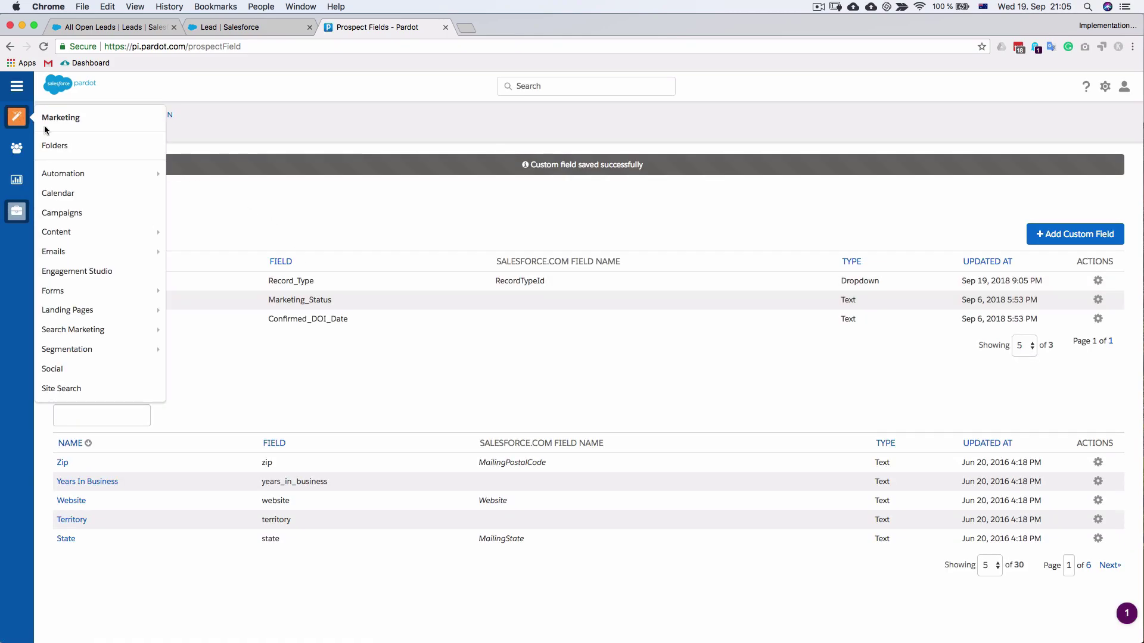
{"action": "left_click", "coordinate": [182, 291]}
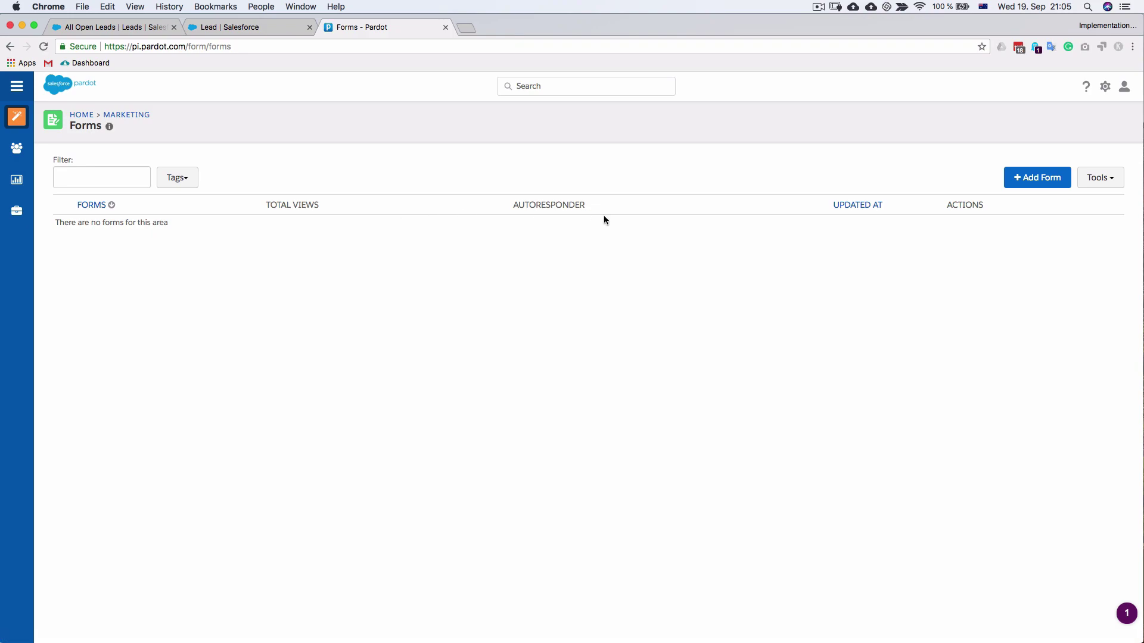
{"action": "left_click", "coordinate": [1027, 180]}
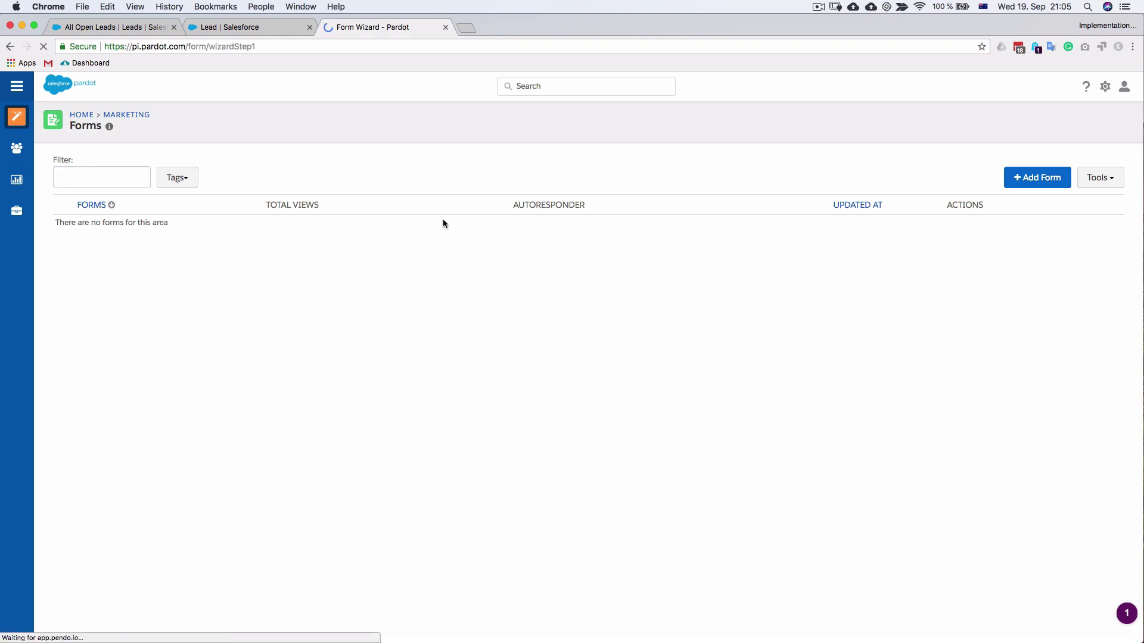
{"action": "left_click", "coordinate": [244, 222]}
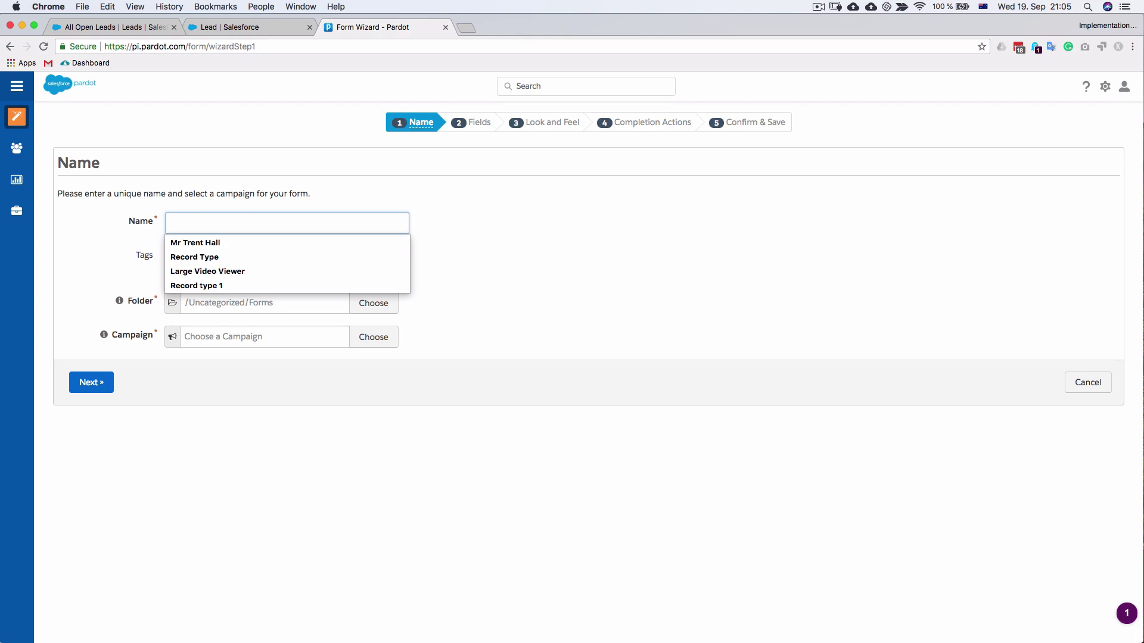
{"action": "type", "text": "test form 2"}
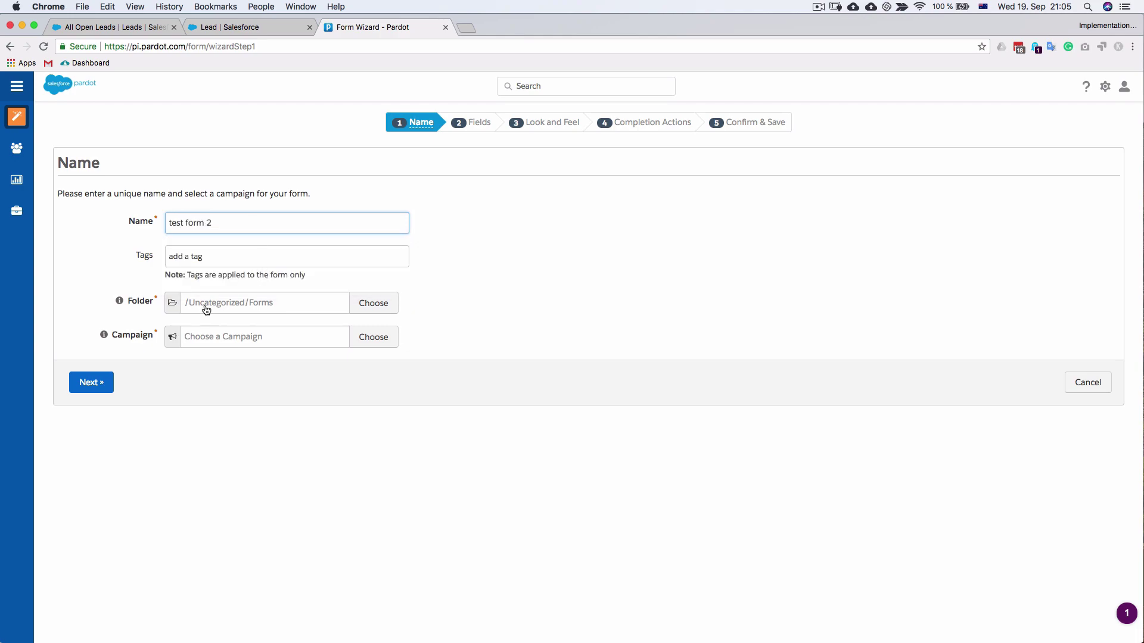
{"action": "left_click", "coordinate": [181, 319]}
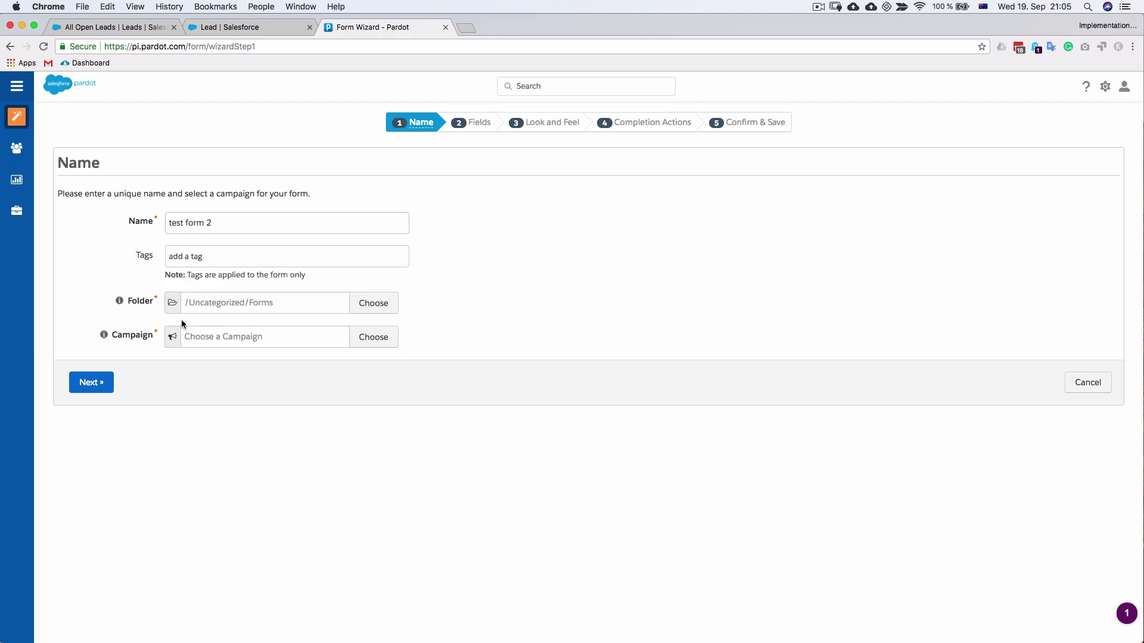
{"action": "left_click", "coordinate": [370, 341]}
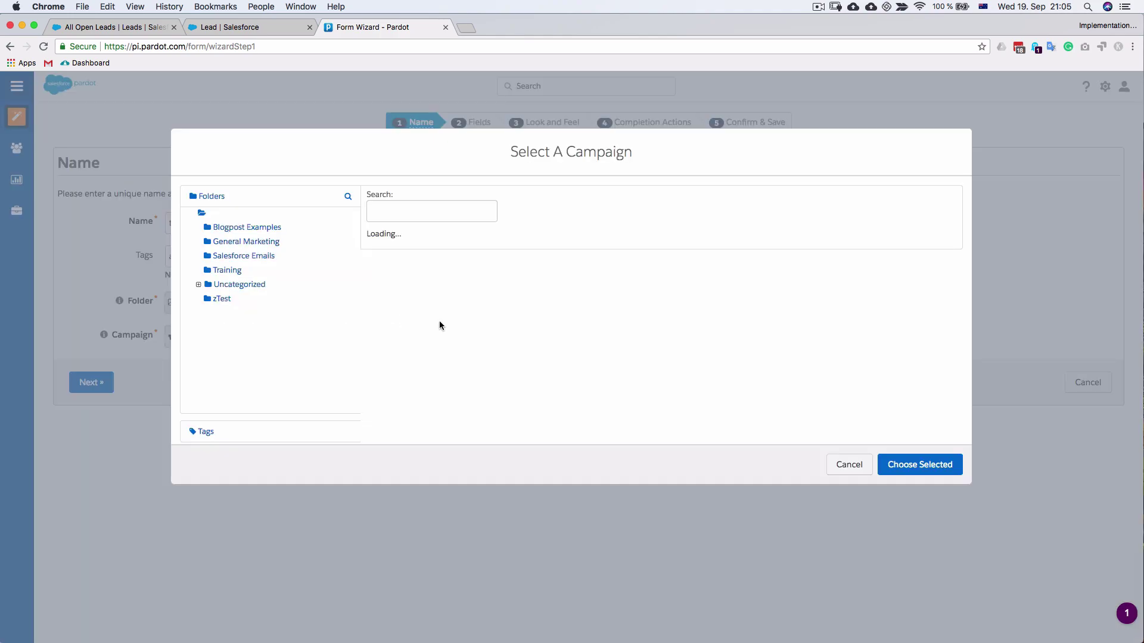
{"action": "left_click", "coordinate": [921, 465]}
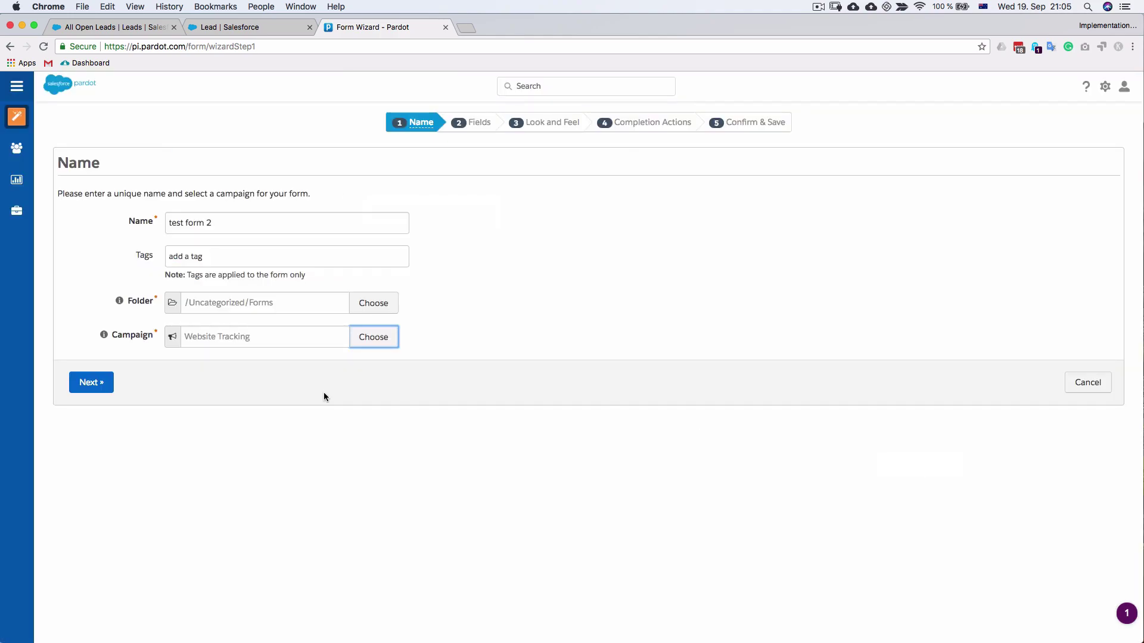
{"action": "left_click", "coordinate": [95, 386]}
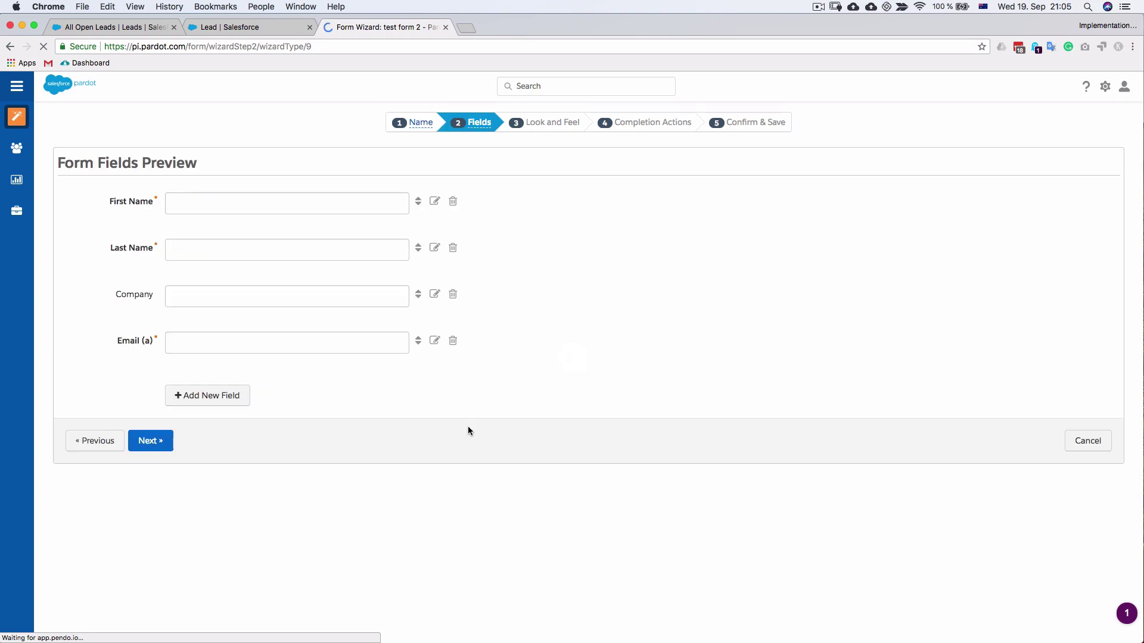
Add a required, hidden form field mapped to the Record Type prospect field and save it
{"action": "left_click", "coordinate": [236, 397]}
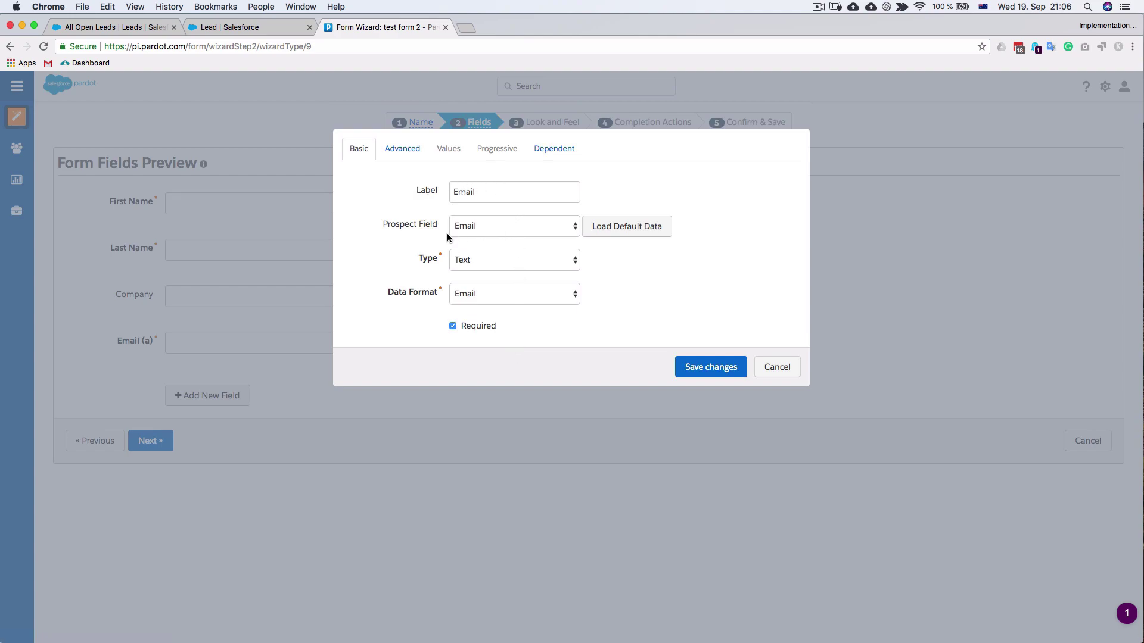
{"action": "left_click", "coordinate": [529, 229]}
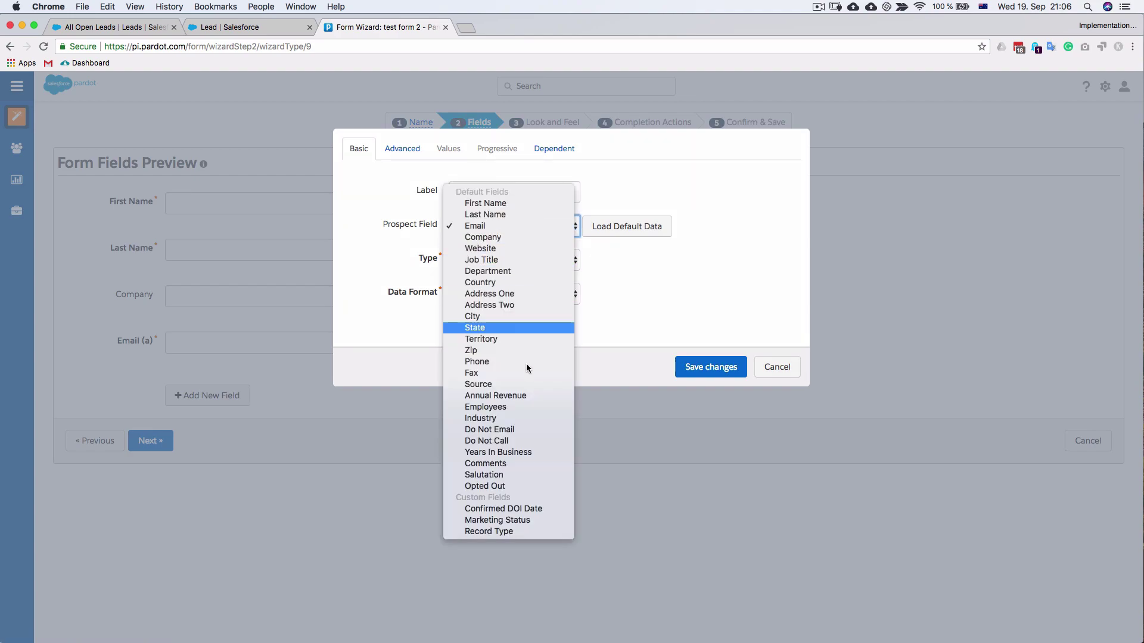
{"action": "left_click", "coordinate": [522, 531]}
{"action": "left_click", "coordinate": [516, 256]}
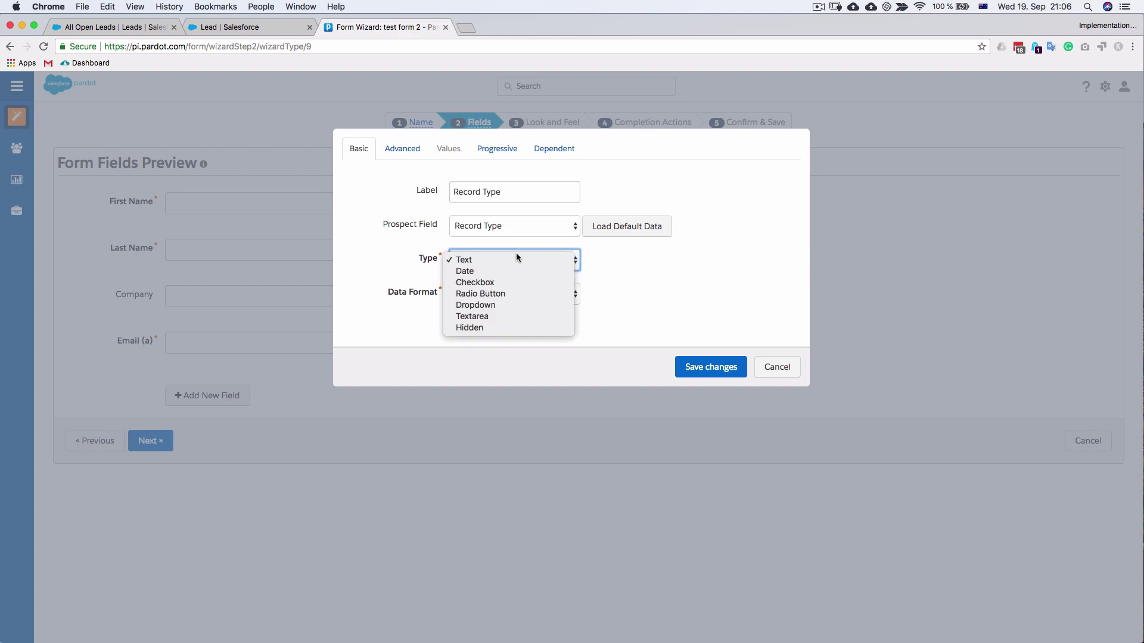
{"action": "left_click", "coordinate": [520, 327]}
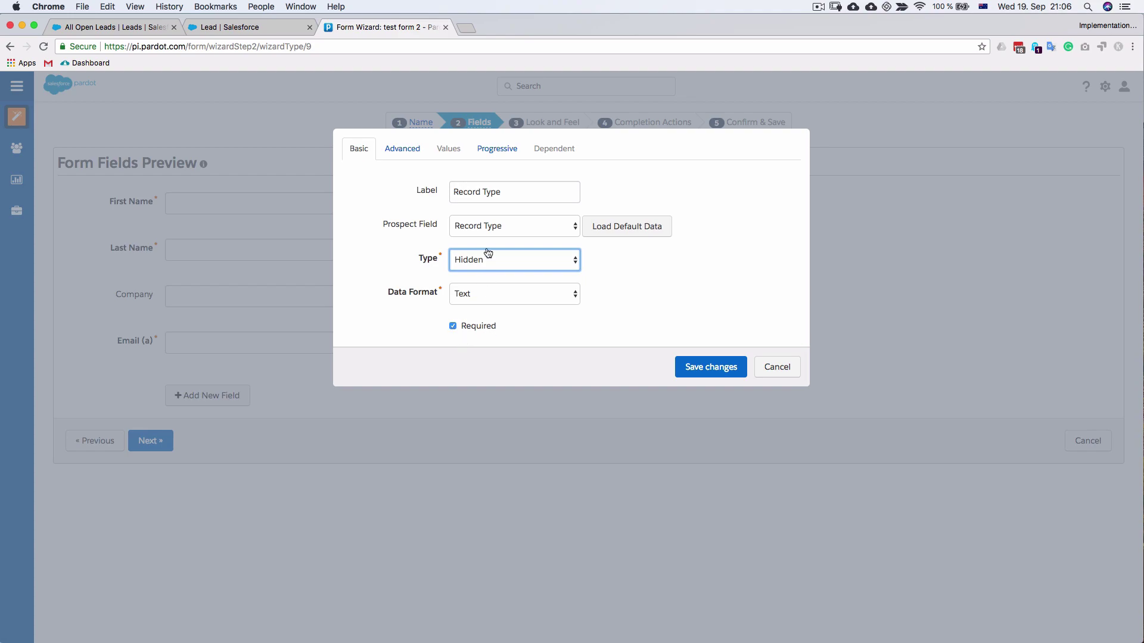
{"action": "left_click", "coordinate": [706, 372]}
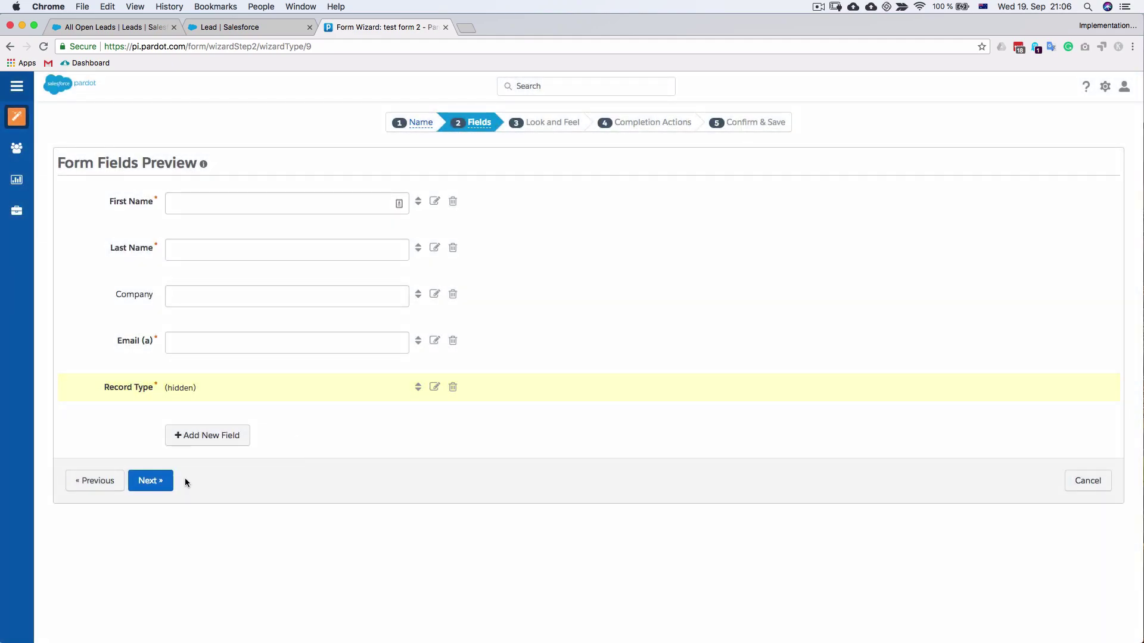
Turn on Kiosk/Data Entry Mode in the form's advanced options
{"action": "left_click", "coordinate": [149, 482]}
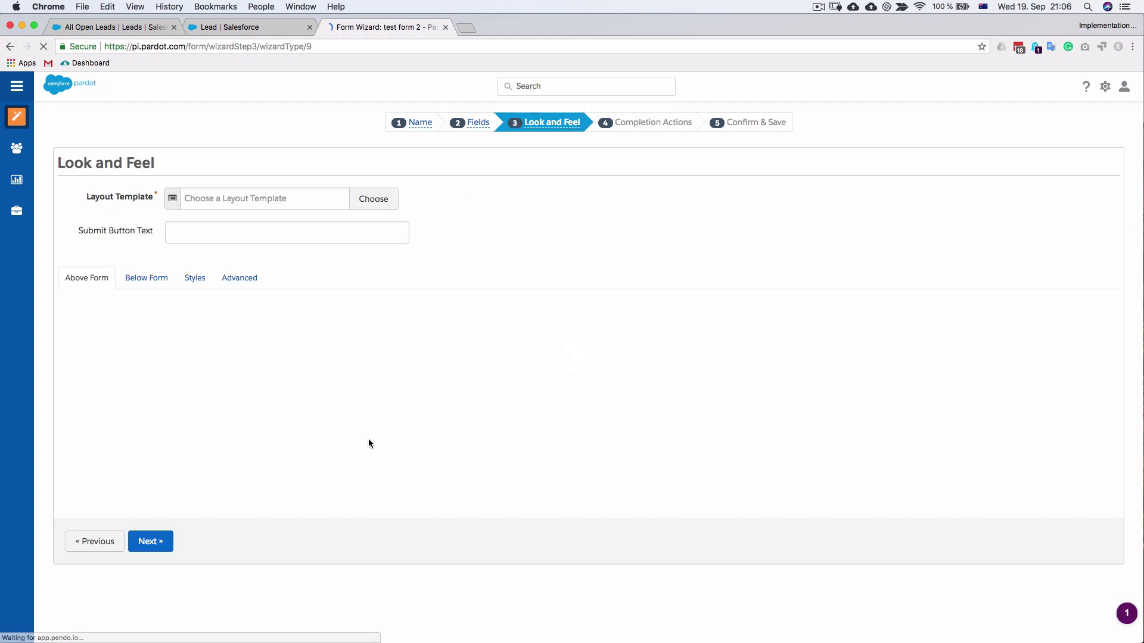
{"action": "left_click", "coordinate": [240, 278]}
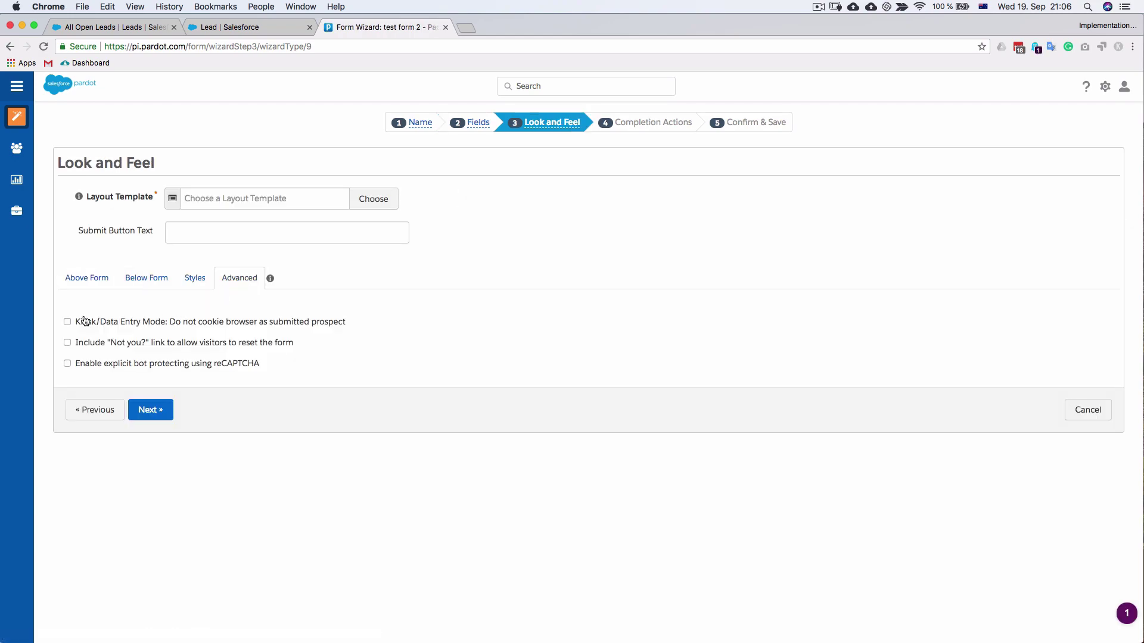
{"action": "left_click", "coordinate": [67, 321]}
{"action": "left_click", "coordinate": [166, 388]}
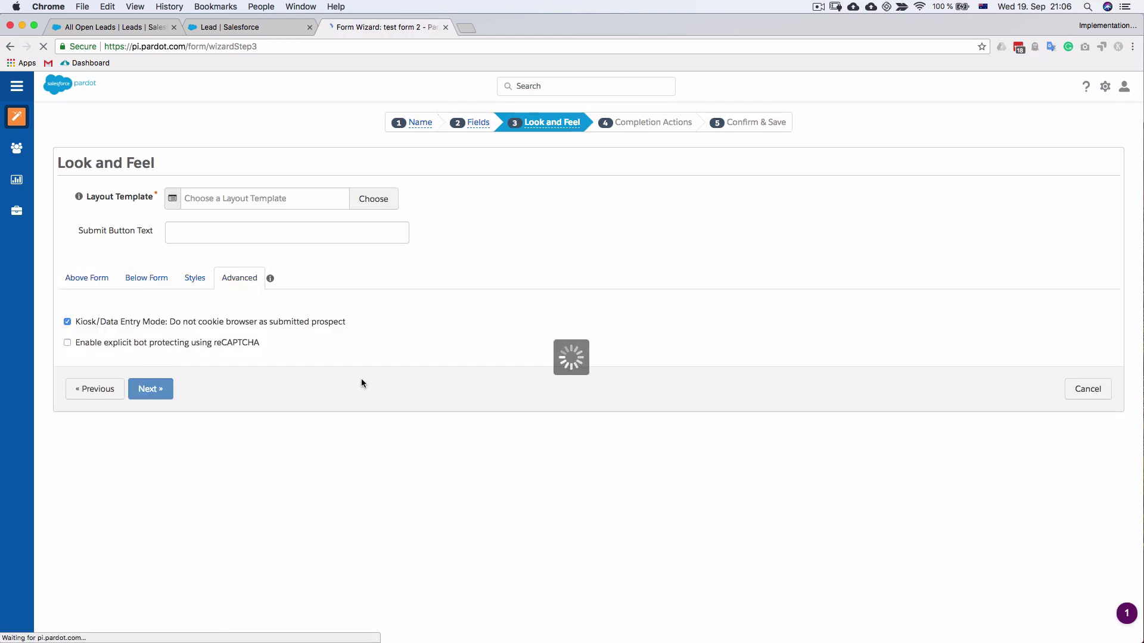
Use the Standard layout template with 'submit' as the submit button text
{"action": "left_click", "coordinate": [373, 236]}
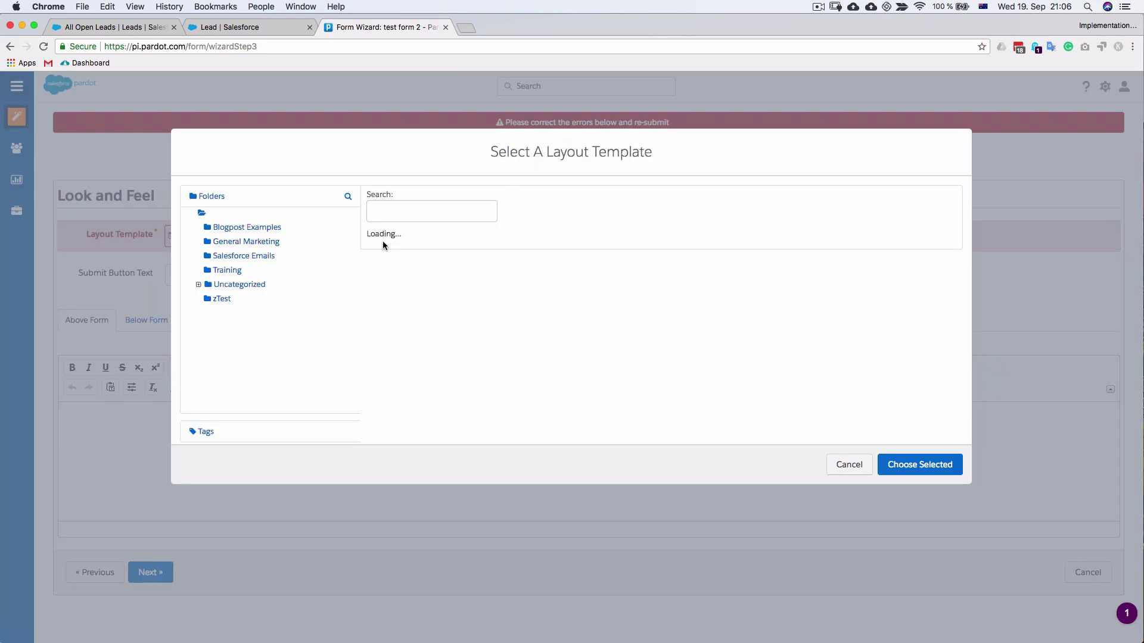
{"action": "left_click", "coordinate": [467, 257]}
{"action": "left_click", "coordinate": [899, 464]}
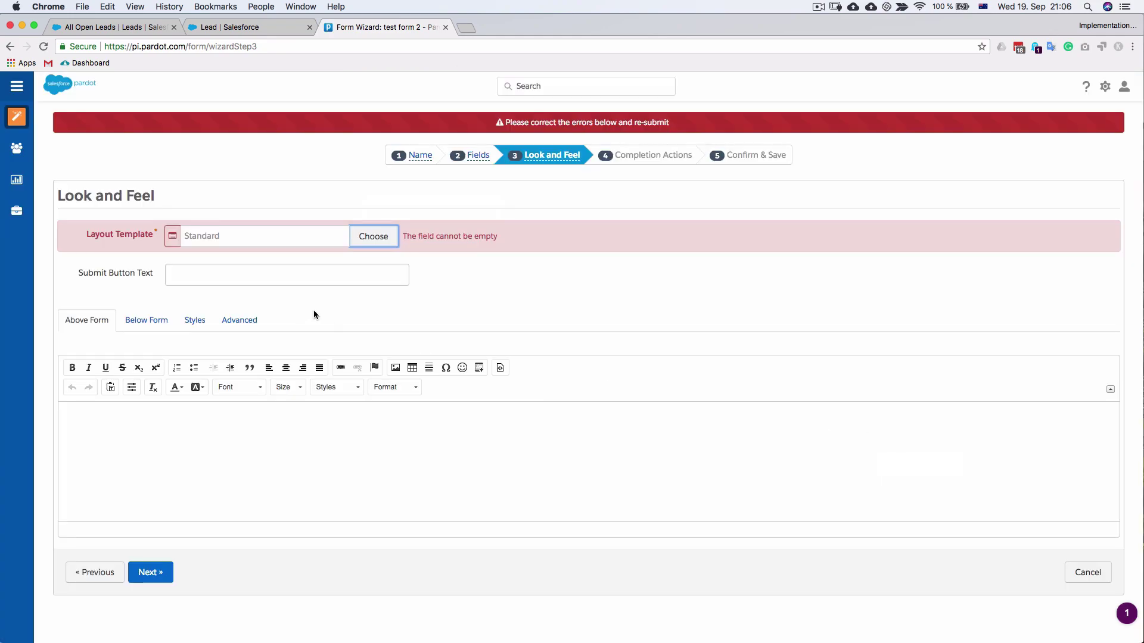
{"action": "left_click", "coordinate": [280, 268]}
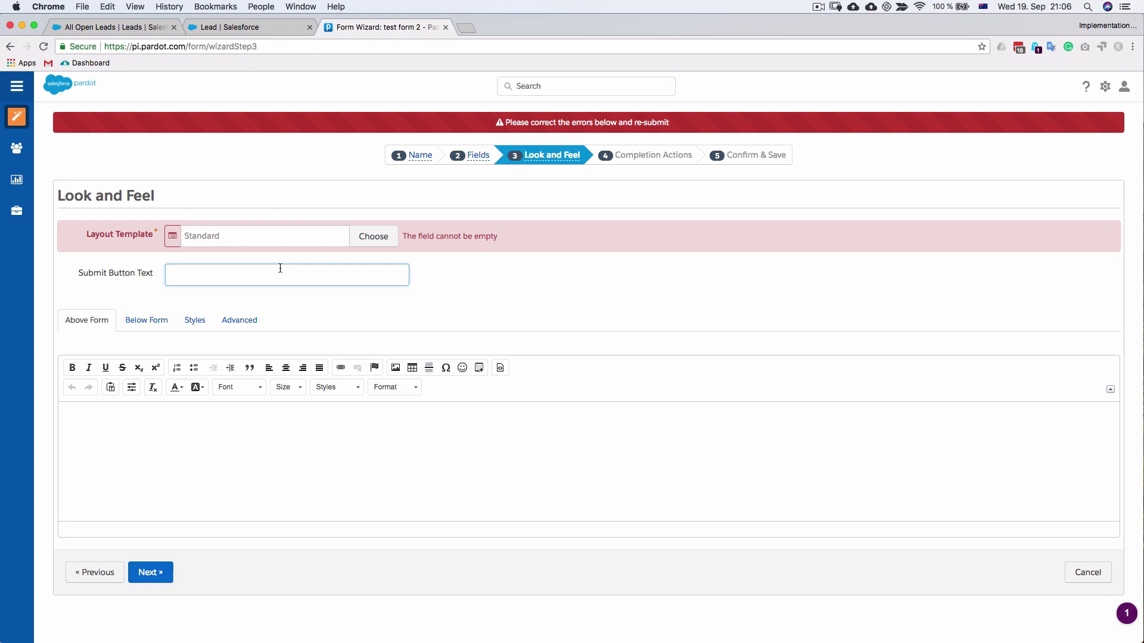
{"action": "type", "text": "submit"}
{"action": "left_click", "coordinate": [172, 578]}
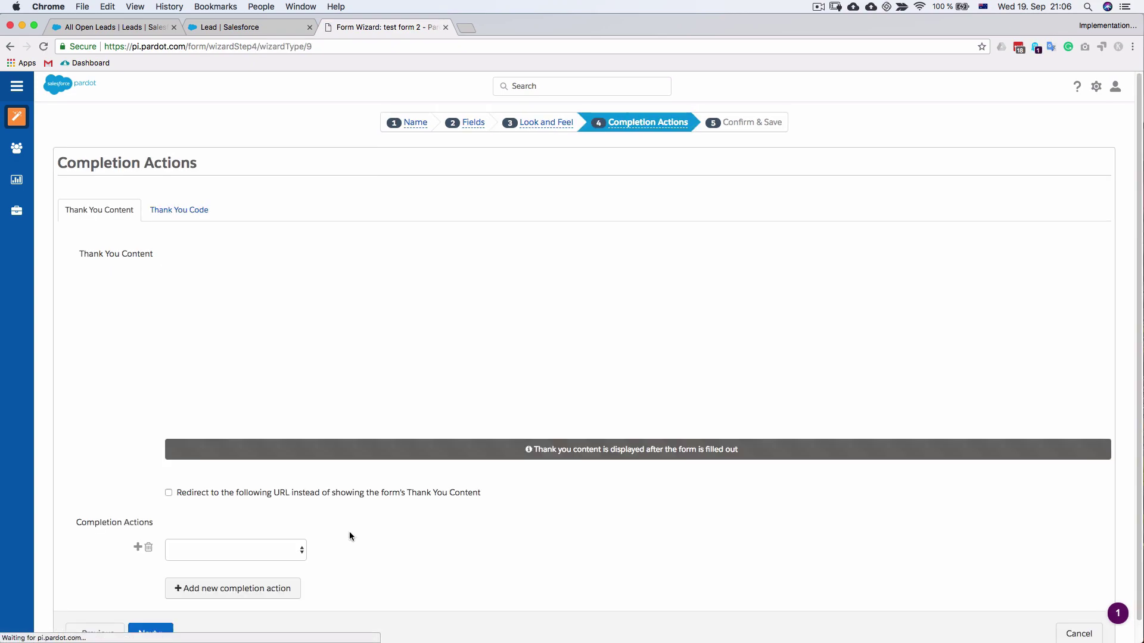
Set the form's thank-you content to 'thanks'
{"action": "left_click", "coordinate": [440, 374]}
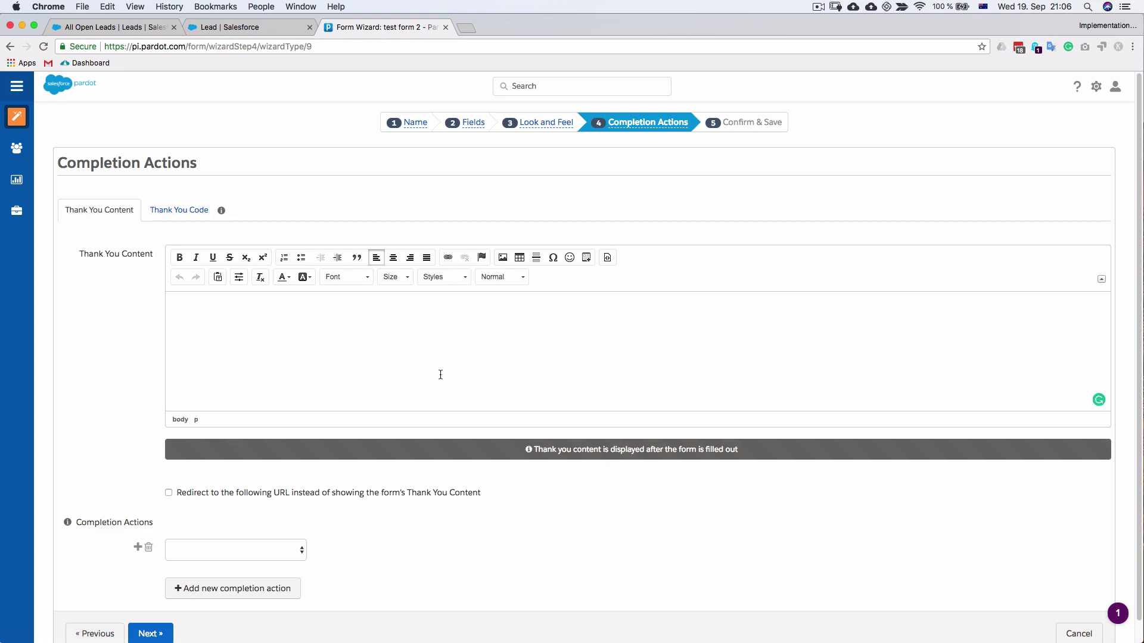
{"action": "type", "text": "thanks"}
{"action": "scroll", "coordinate": [244, 608], "scroll_direction": "down", "scroll_amount": 1}
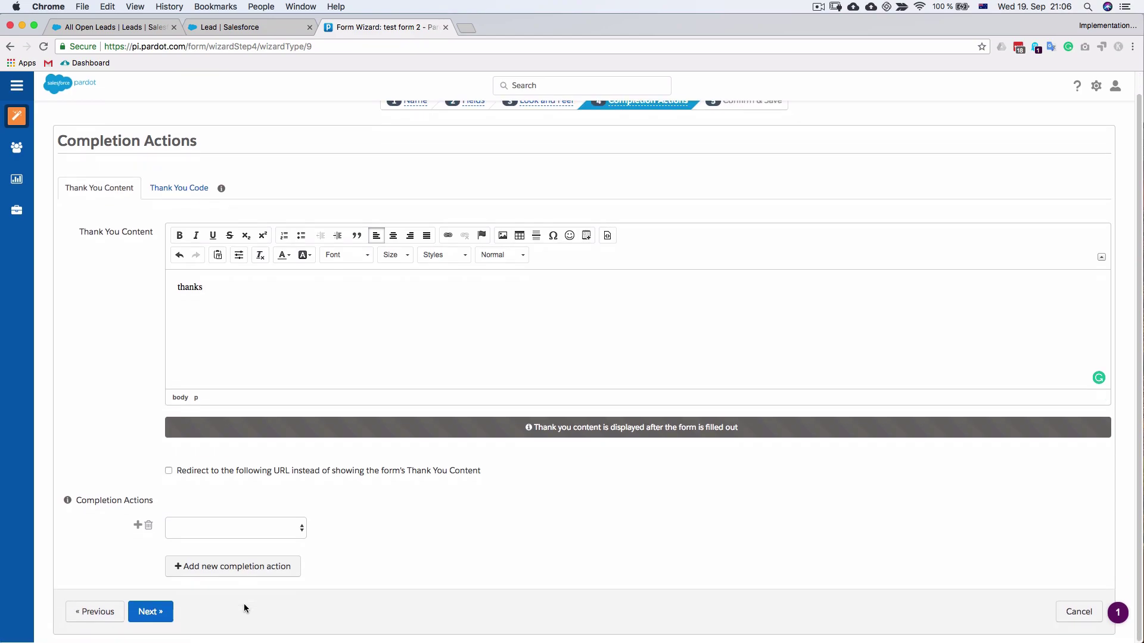
{"action": "left_click", "coordinate": [150, 612]}
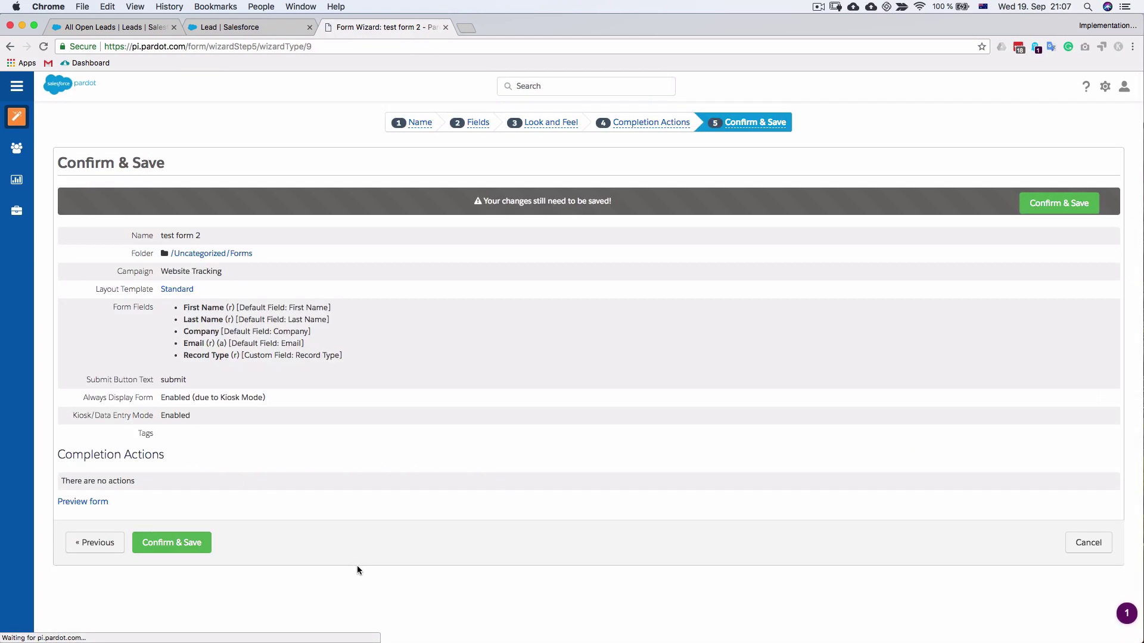
{"action": "left_click", "coordinate": [91, 544]}
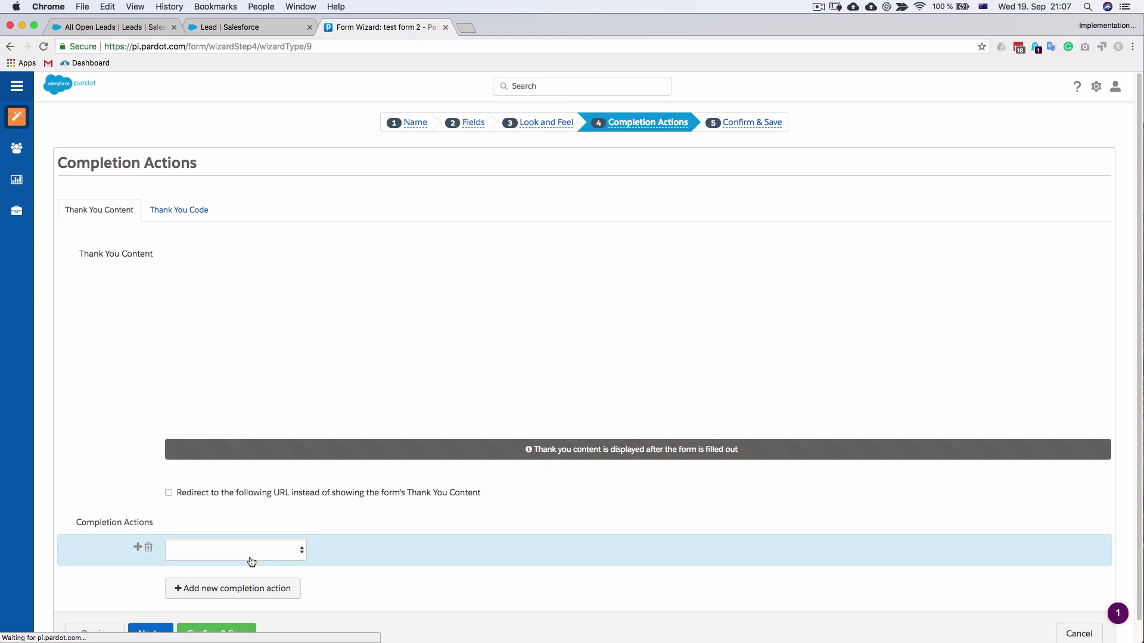
Add an Assign to user completion action for a chosen user and save the form
{"action": "left_click", "coordinate": [250, 550]}
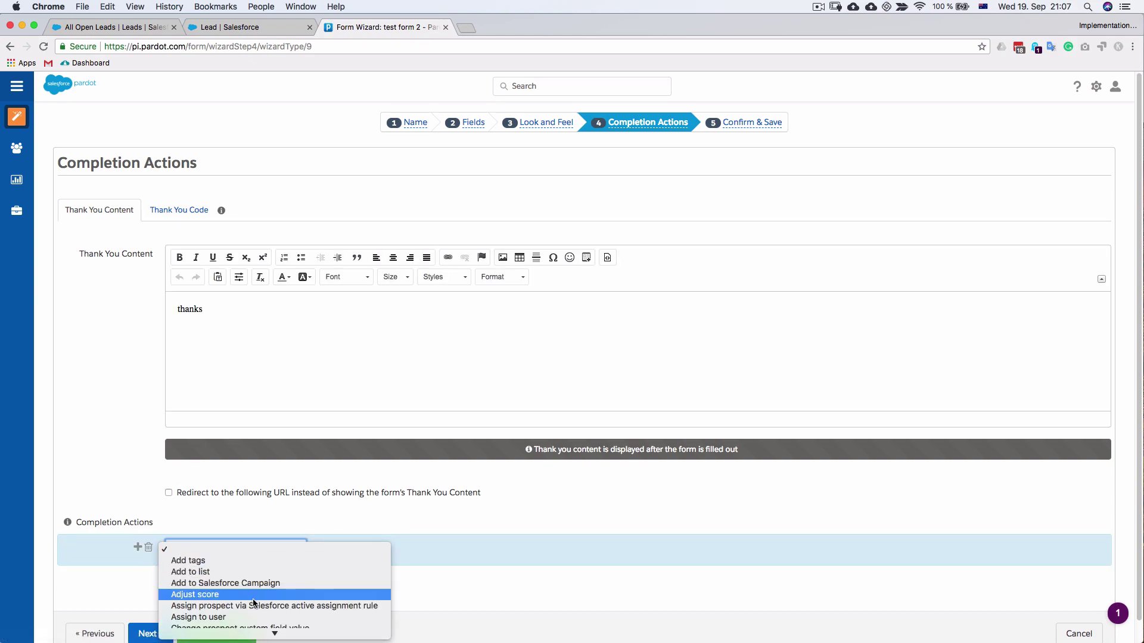
{"action": "scroll", "coordinate": [273, 601], "scroll_direction": "down", "scroll_amount": 3}
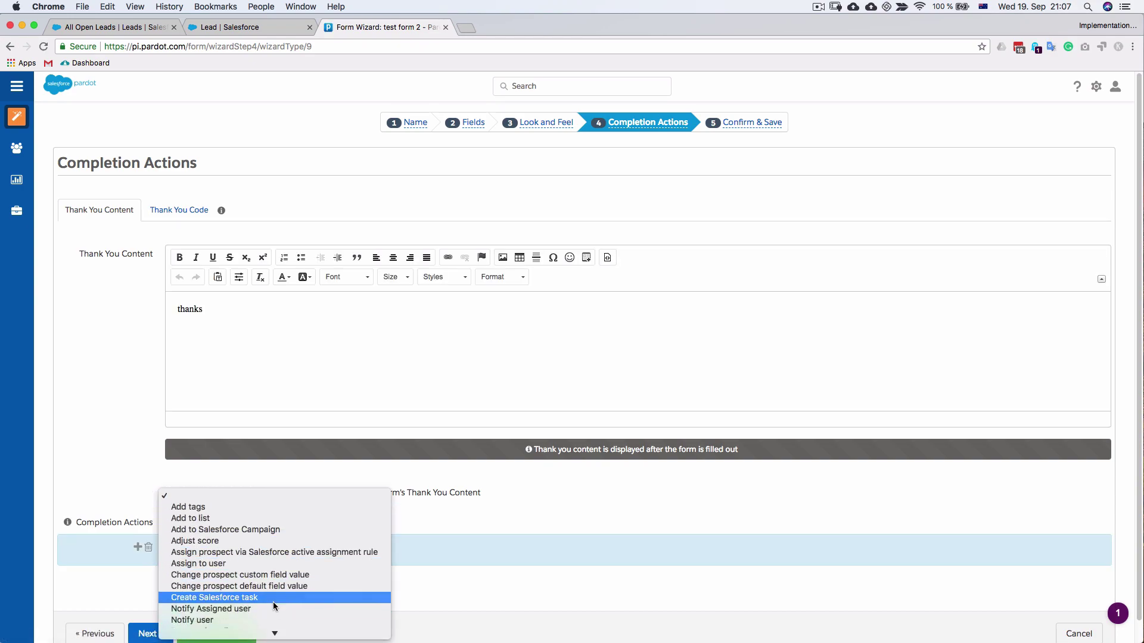
{"action": "left_click", "coordinate": [266, 565]}
{"action": "left_click", "coordinate": [384, 553]}
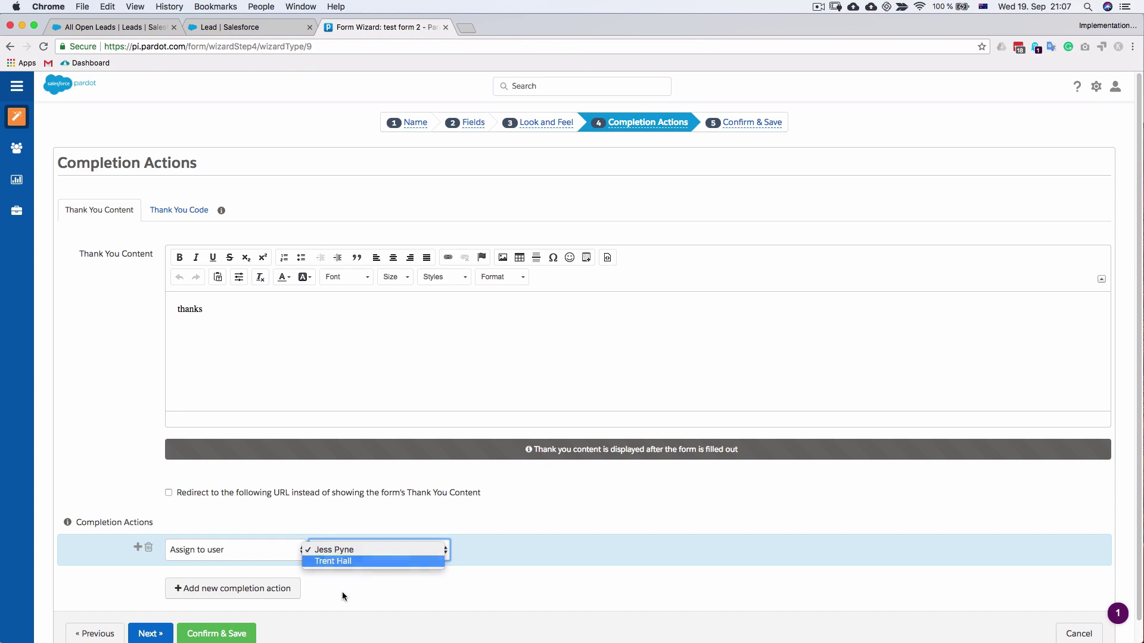
{"action": "key", "text": "Return"}
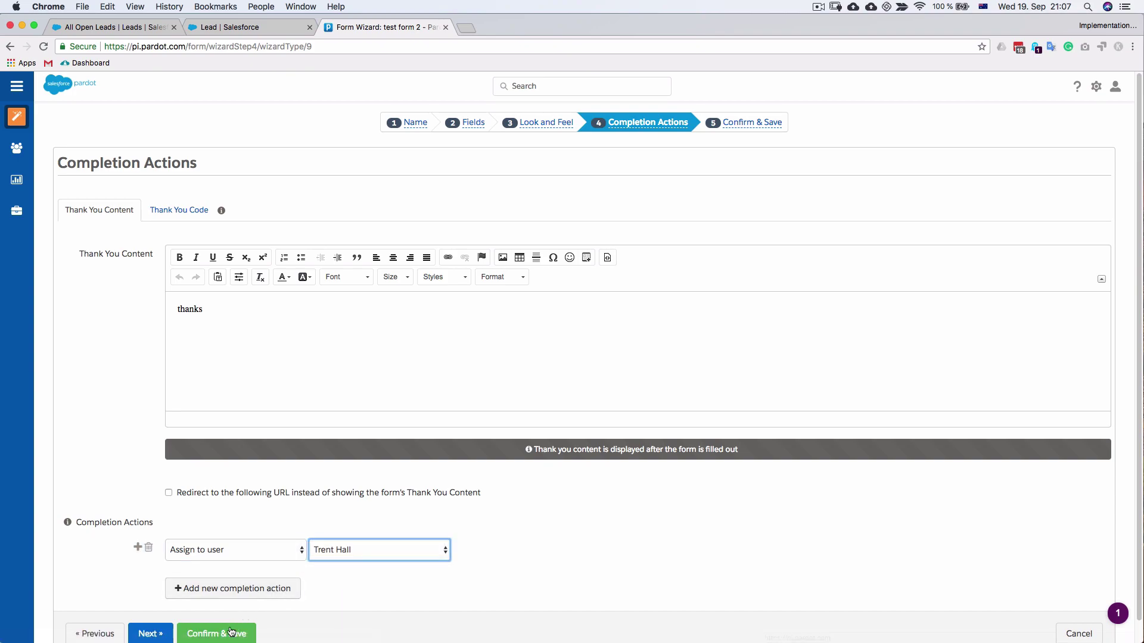
{"action": "left_click", "coordinate": [217, 631]}
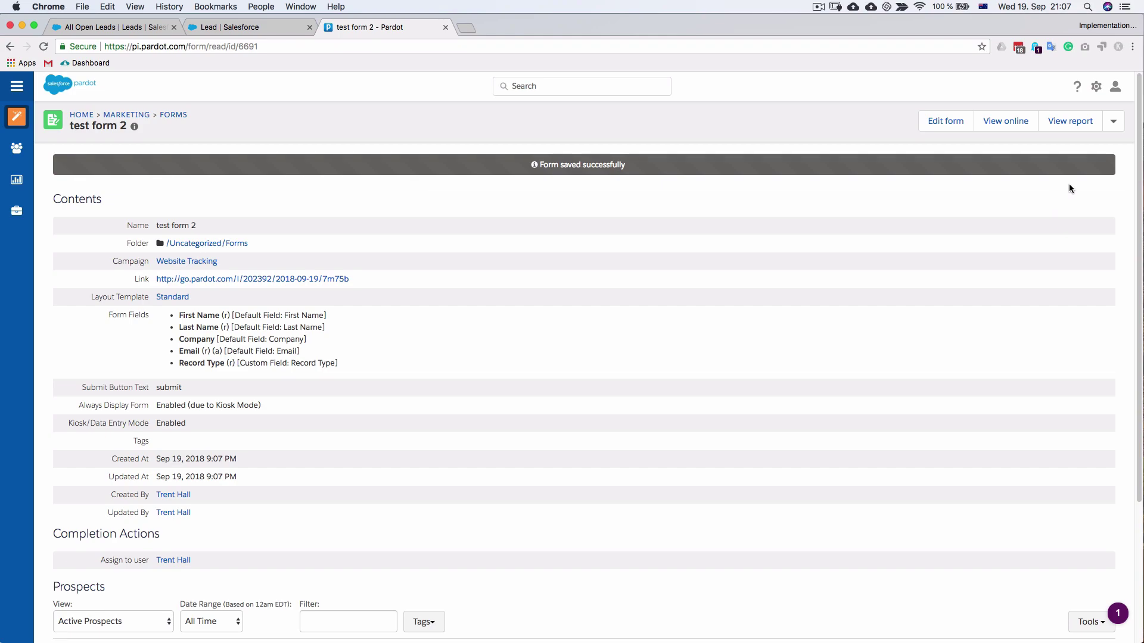
Show test form 2's iframe embed code and append '?' to its form URL
{"action": "left_click", "coordinate": [1113, 122]}
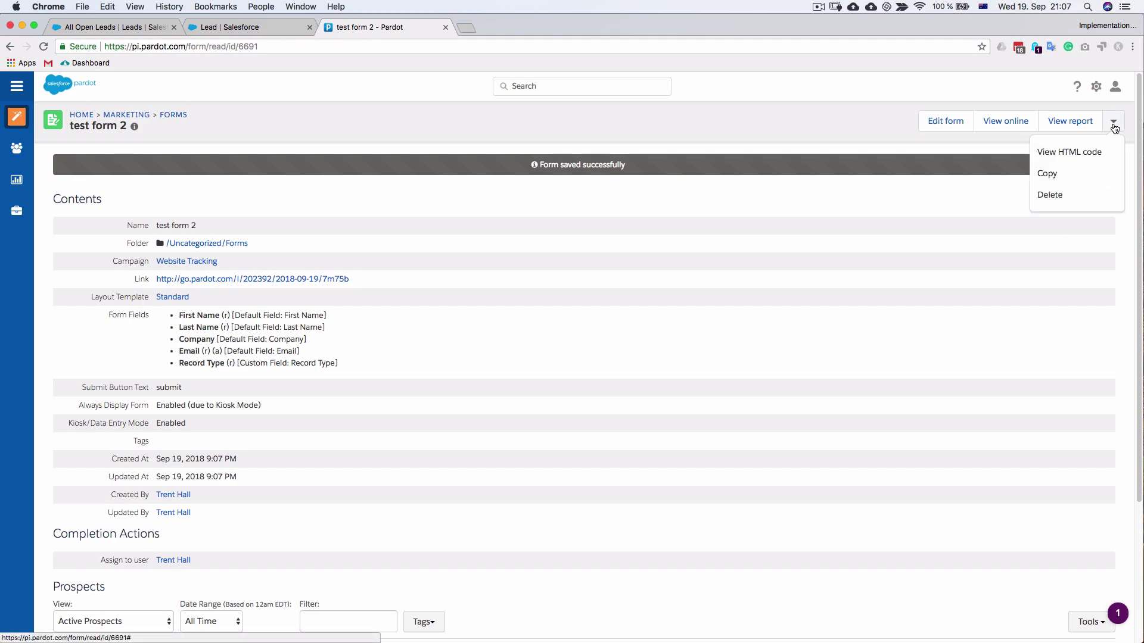
{"action": "left_click", "coordinate": [1088, 154]}
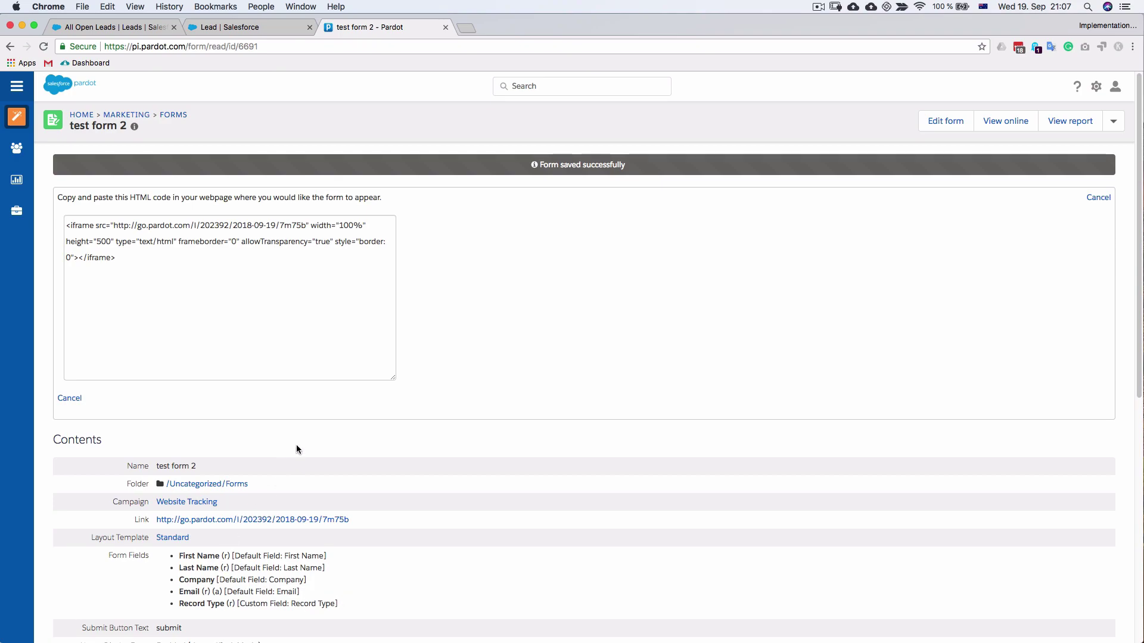
{"action": "left_click", "coordinate": [307, 226]}
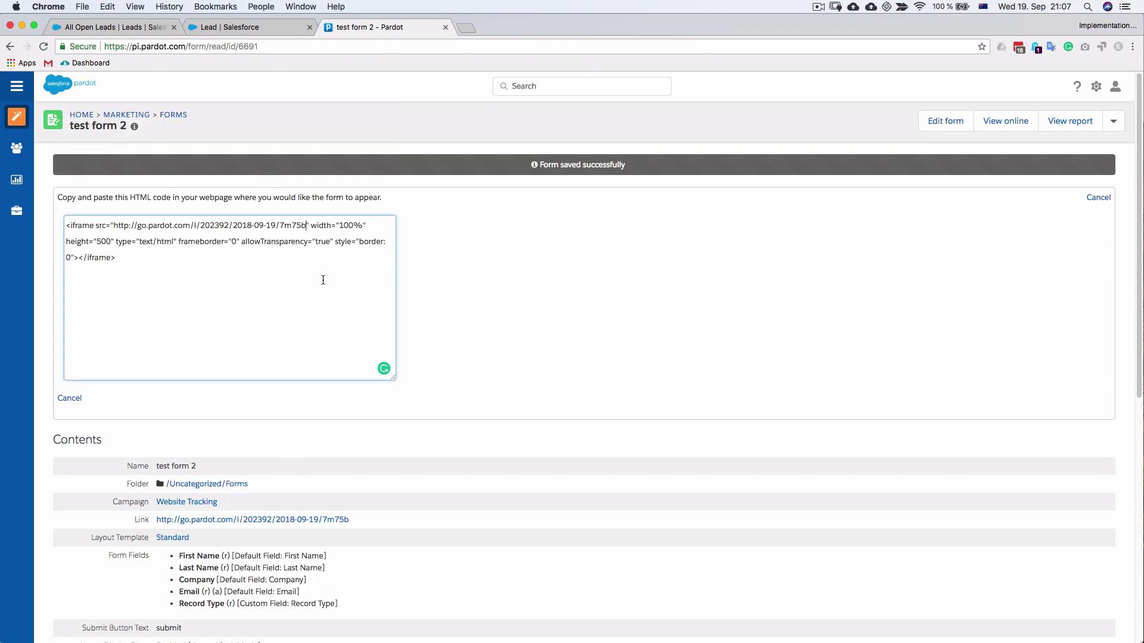
{"action": "type", "text": "?"}
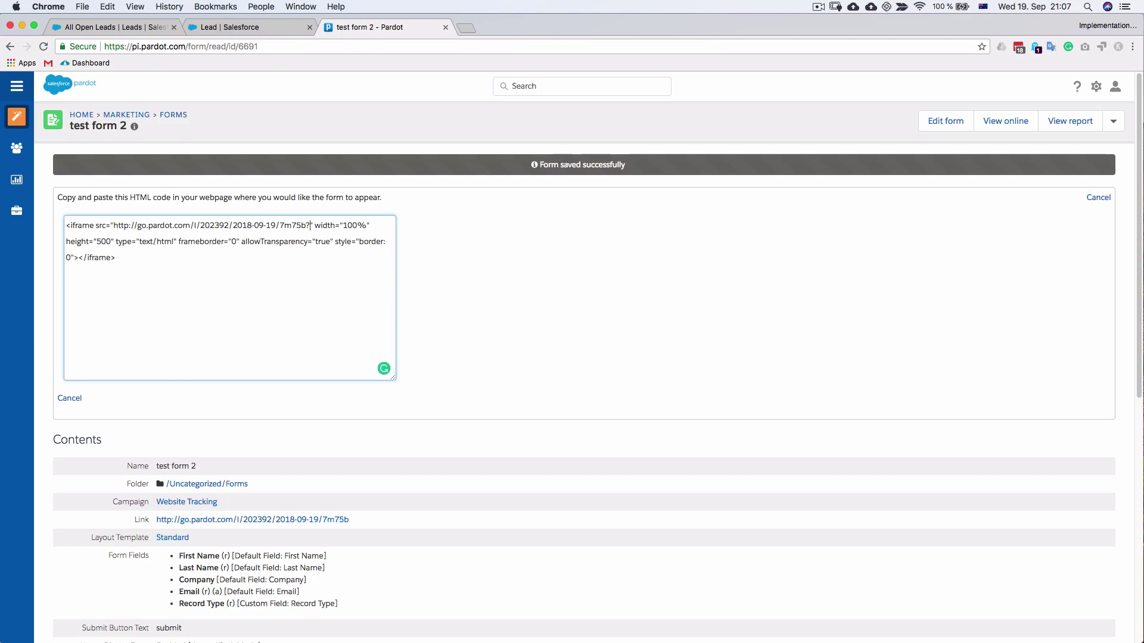
{"action": "scroll", "coordinate": [342, 408], "scroll_direction": "down", "scroll_amount": 2}
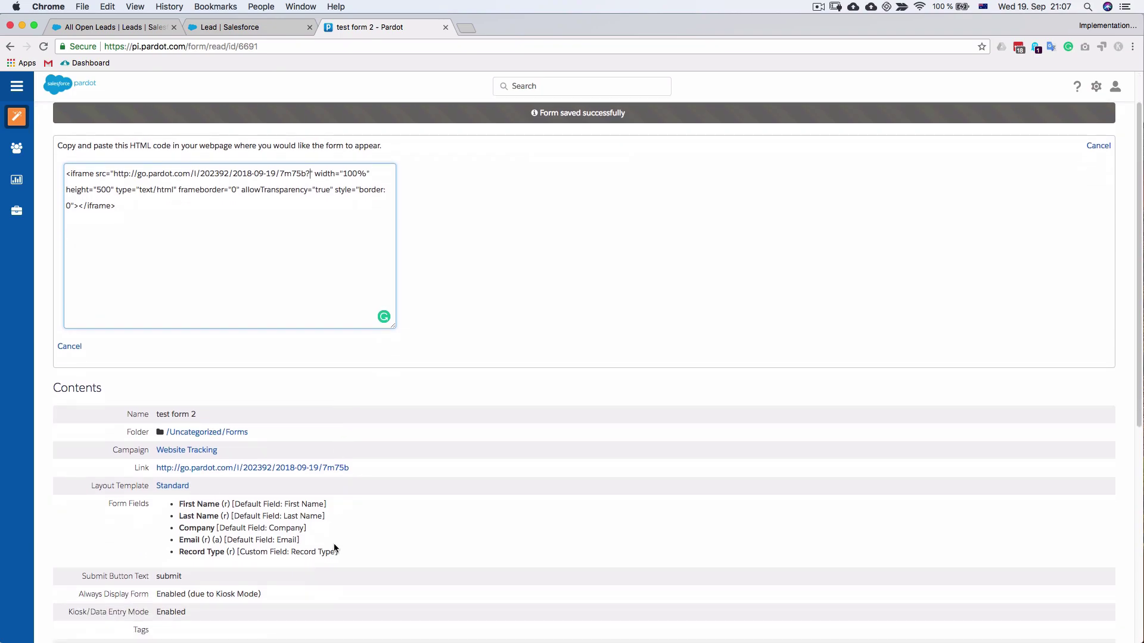
{"action": "scroll", "coordinate": [147, 353], "scroll_direction": "up", "scroll_amount": 2}
Copy the Record_Type field name from the Prospect Fields page opened in a new tab
{"action": "mouse_move", "coordinate": [17, 212]}
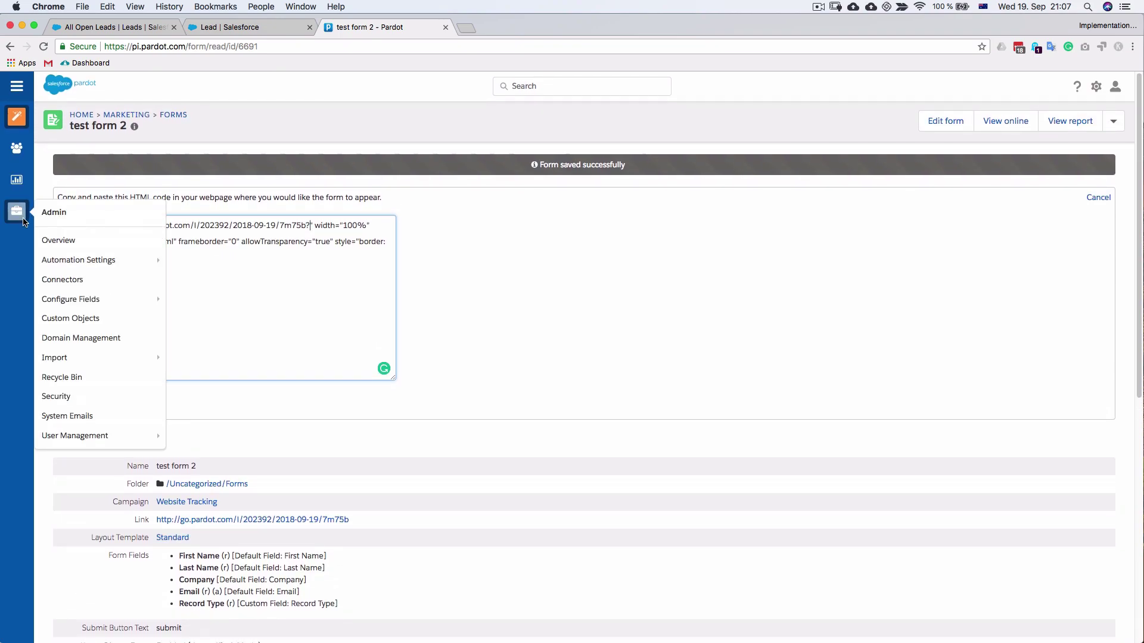
{"action": "mouse_move", "coordinate": [89, 299]}
{"action": "left_click", "coordinate": [230, 333], "text": "super"}
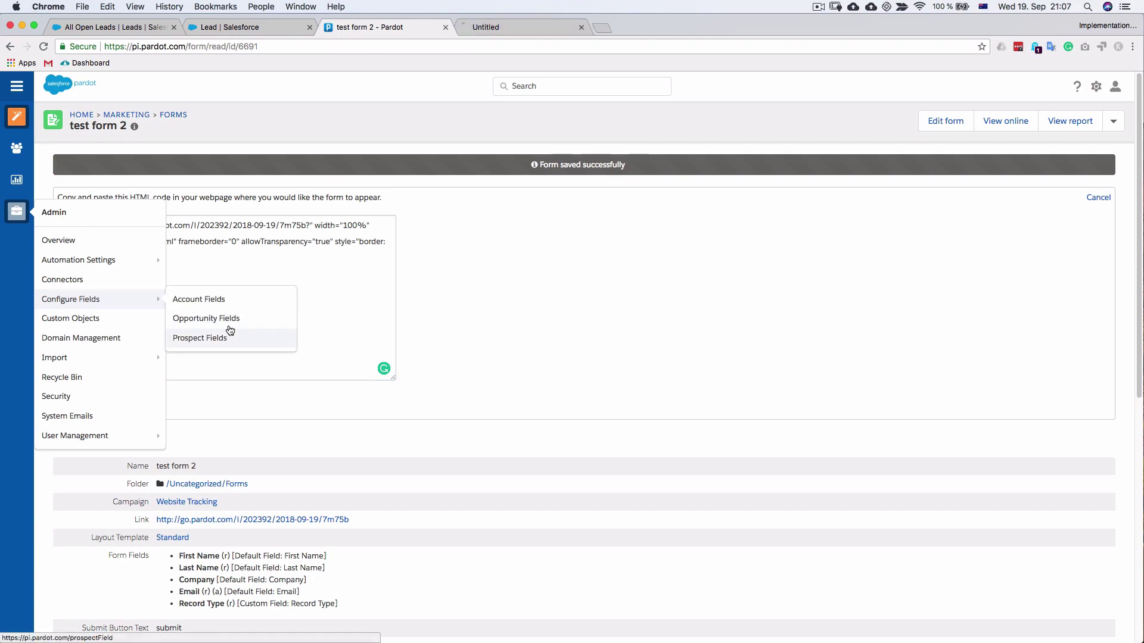
{"action": "left_click", "coordinate": [503, 32]}
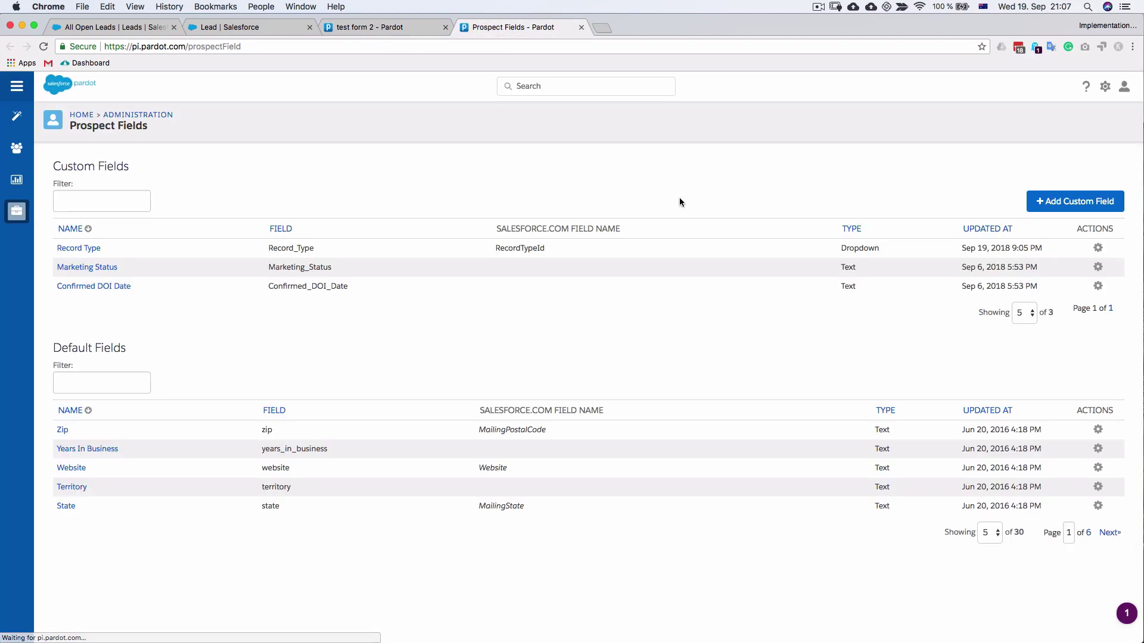
{"action": "left_click_drag", "start_coordinate": [544, 248], "coordinate": [524, 248]}
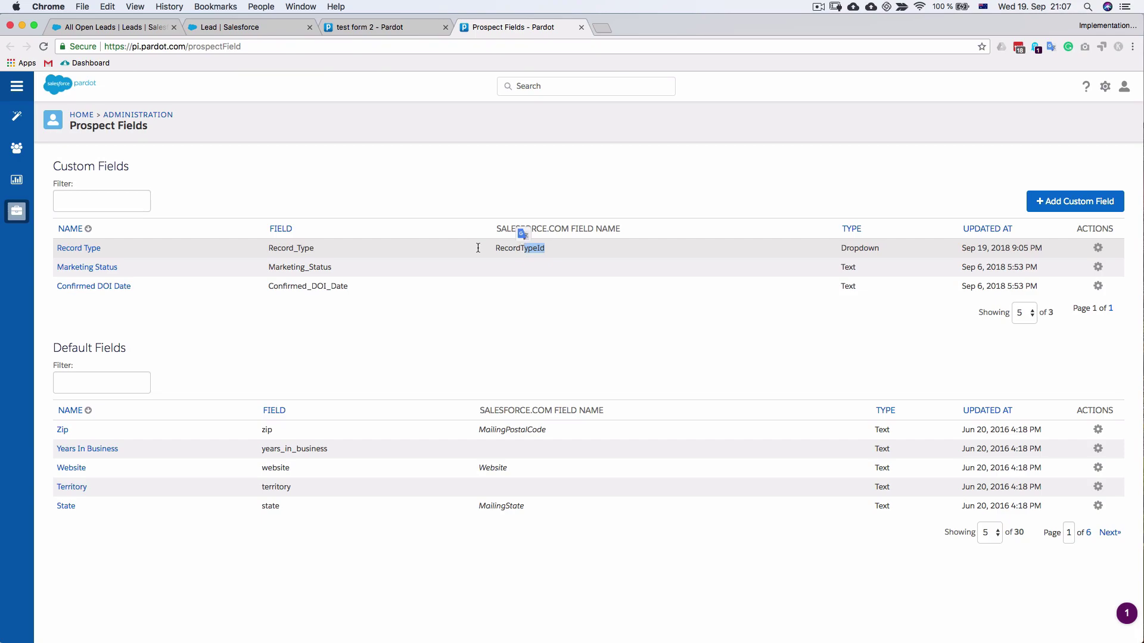
{"action": "left_click", "coordinate": [319, 258]}
{"action": "left_click_drag", "start_coordinate": [315, 249], "coordinate": [261, 251]}
{"action": "key", "text": "super+c"}
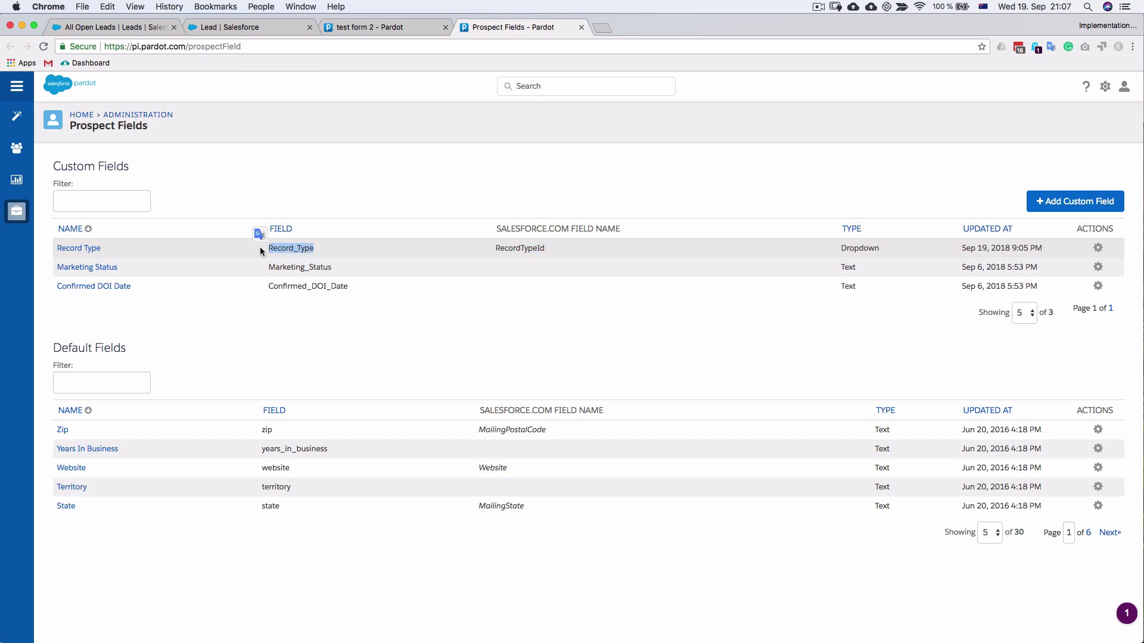
Append Record_Type=partner after the '?' in the iframe src URL and select the whole embed code
{"action": "left_click", "coordinate": [381, 27]}
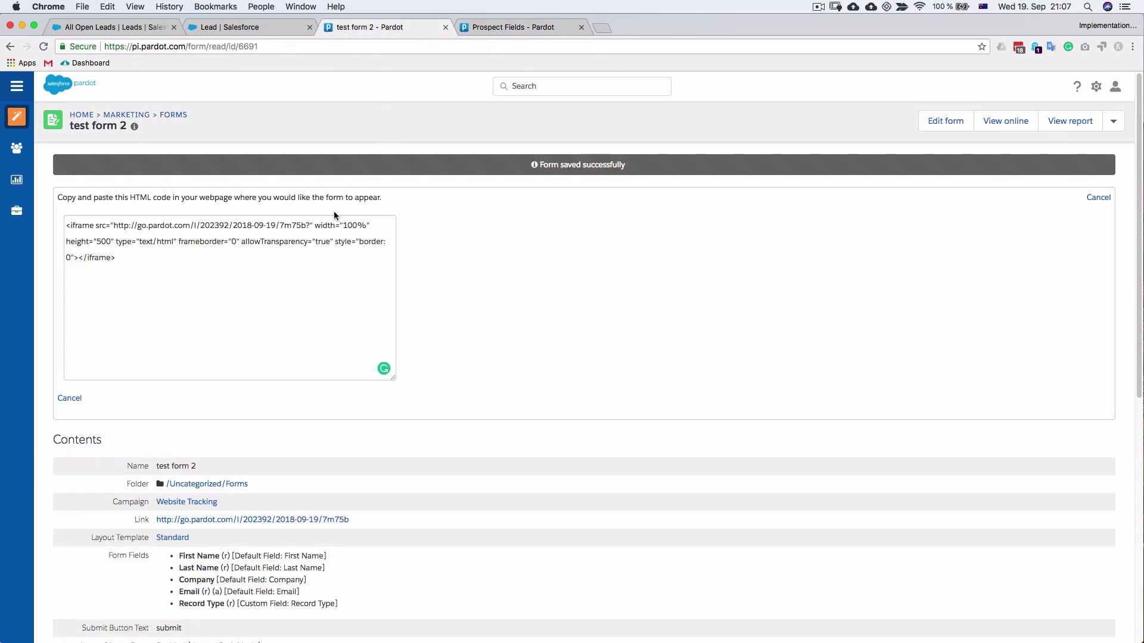
{"action": "left_click", "coordinate": [308, 226]}
{"action": "key", "text": "super+v"}
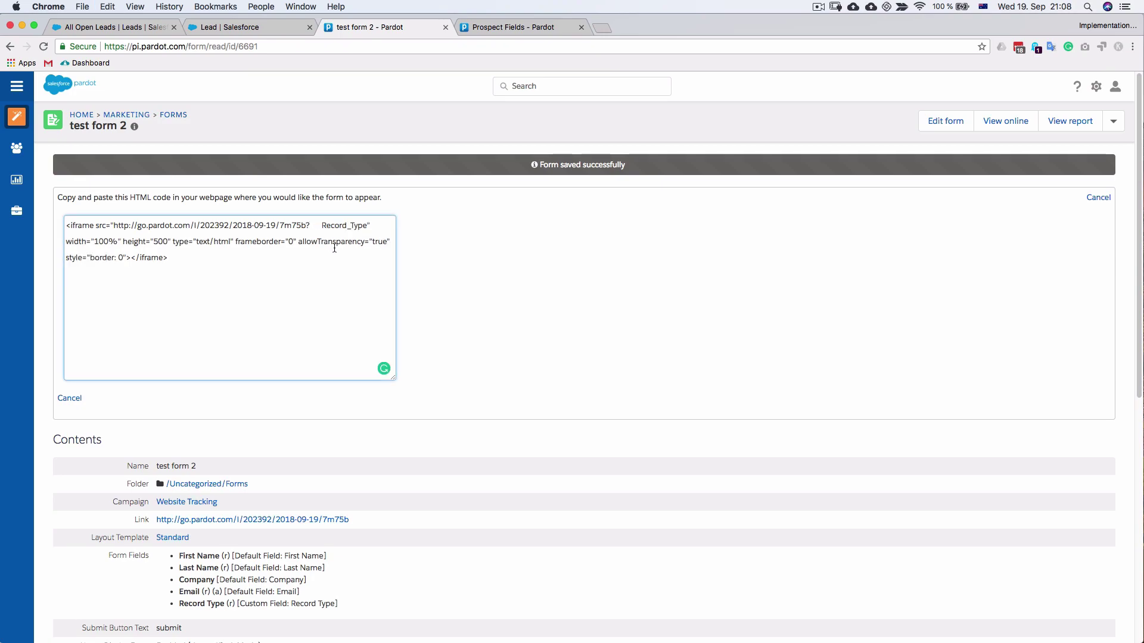
{"action": "left_click", "coordinate": [321, 225]}
{"action": "key", "text": "BackSpace"}
{"action": "left_click", "coordinate": [356, 225]}
{"action": "type", "text": "=partner"}
{"action": "left_click_drag", "start_coordinate": [171, 260], "coordinate": [68, 222]}
{"action": "key", "text": "super+c"}
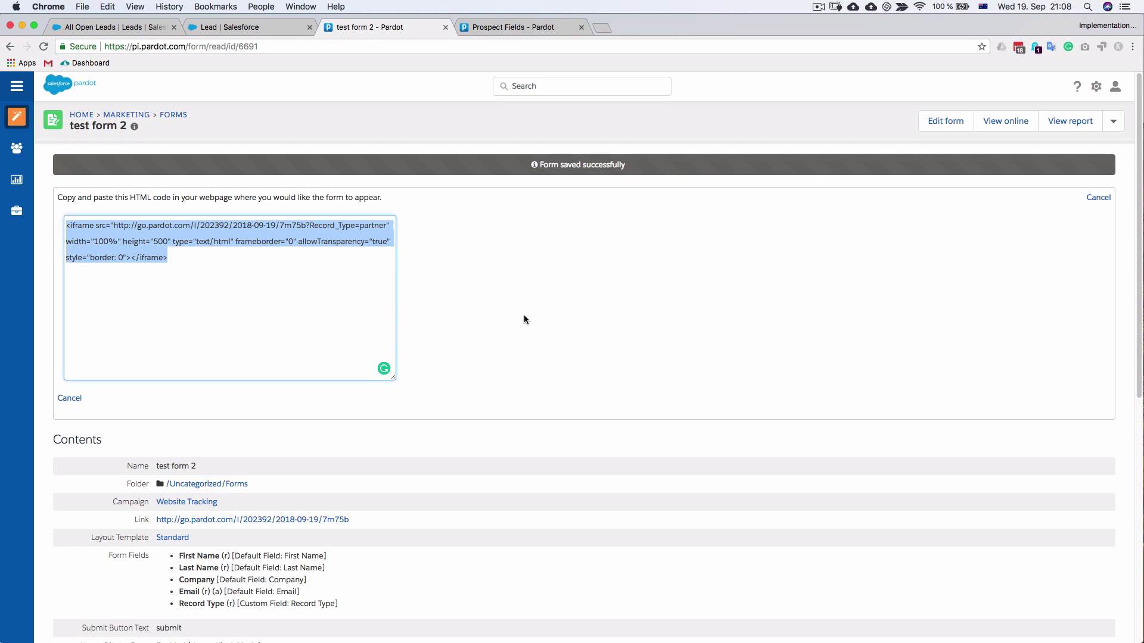
Launch Brackets, paste the iframe code into Untitled-1.html, and start its Live Preview
{"action": "key", "text": "super+space"}
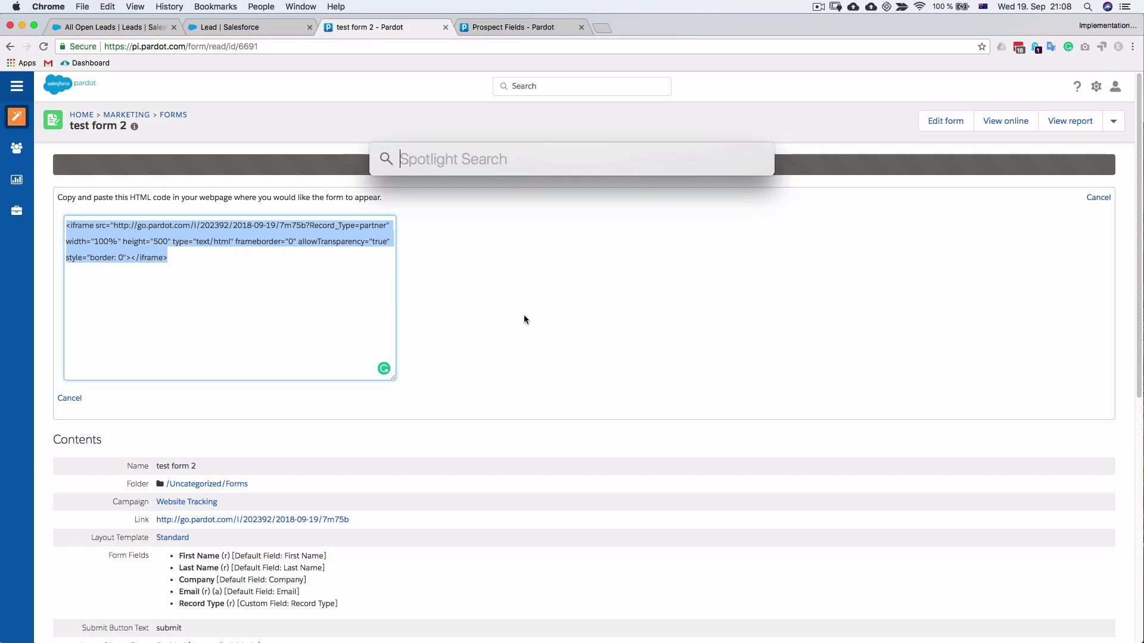
{"action": "type", "text": "bra"}
{"action": "key", "text": "Return"}
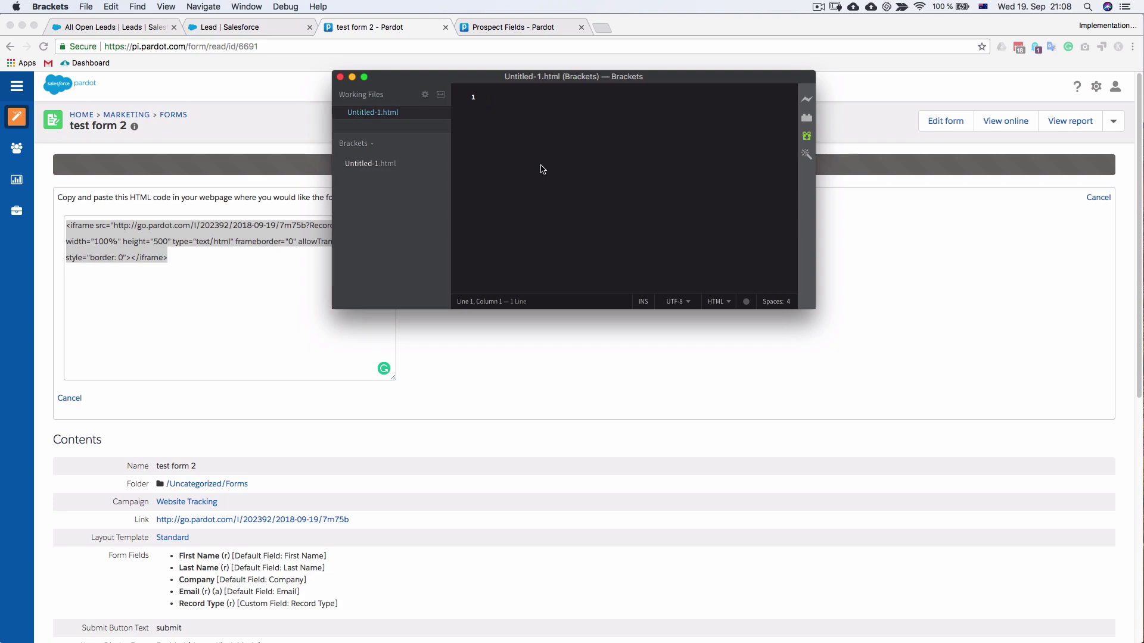
{"action": "key", "text": "super+v"}
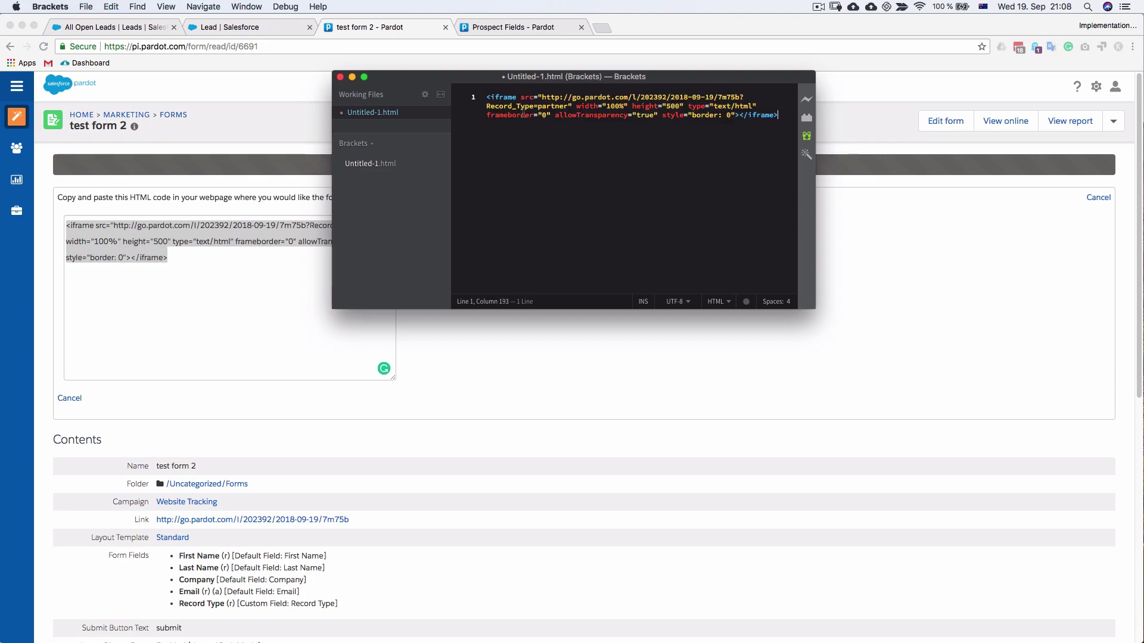
{"action": "left_click", "coordinate": [807, 98]}
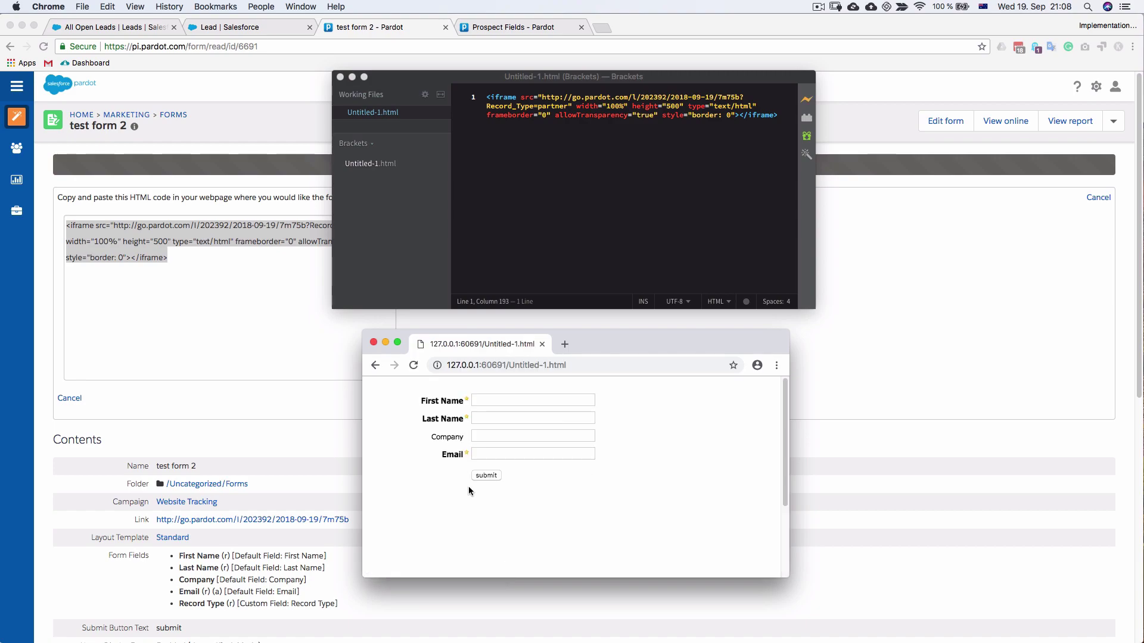
Fill the preview form with a test lead's first and last name, company test1234 and e-mail, then submit
{"action": "left_click", "coordinate": [490, 403]}
{"action": "key", "text": "Tab"}
{"action": "key", "text": "Tab"}
{"action": "type", "text": "test1234"}
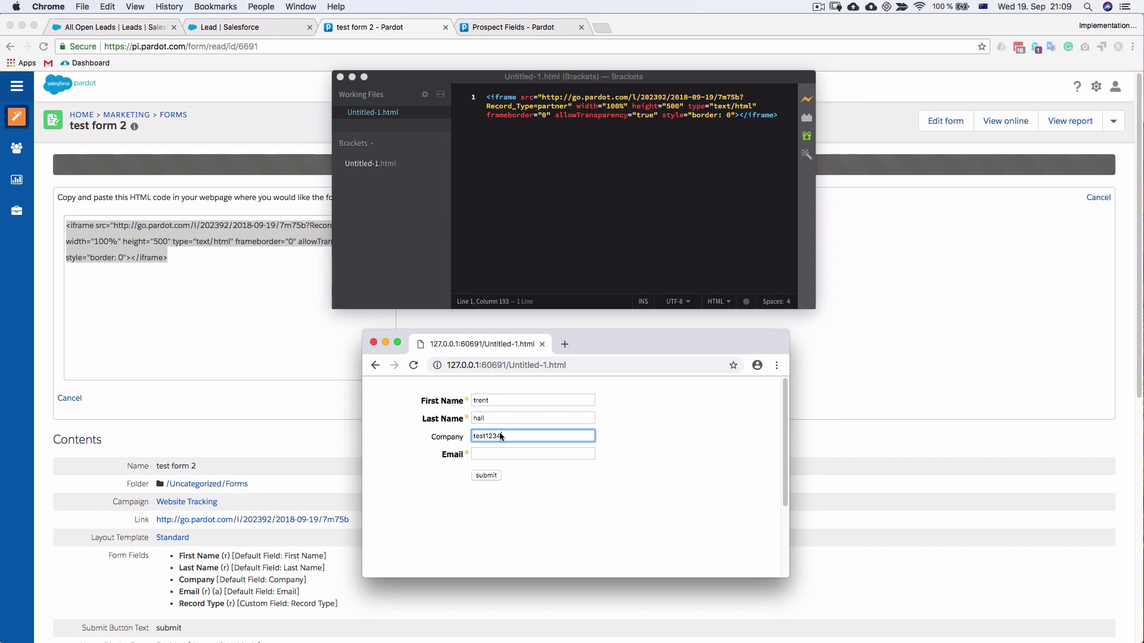
{"action": "left_click", "coordinate": [495, 455]}
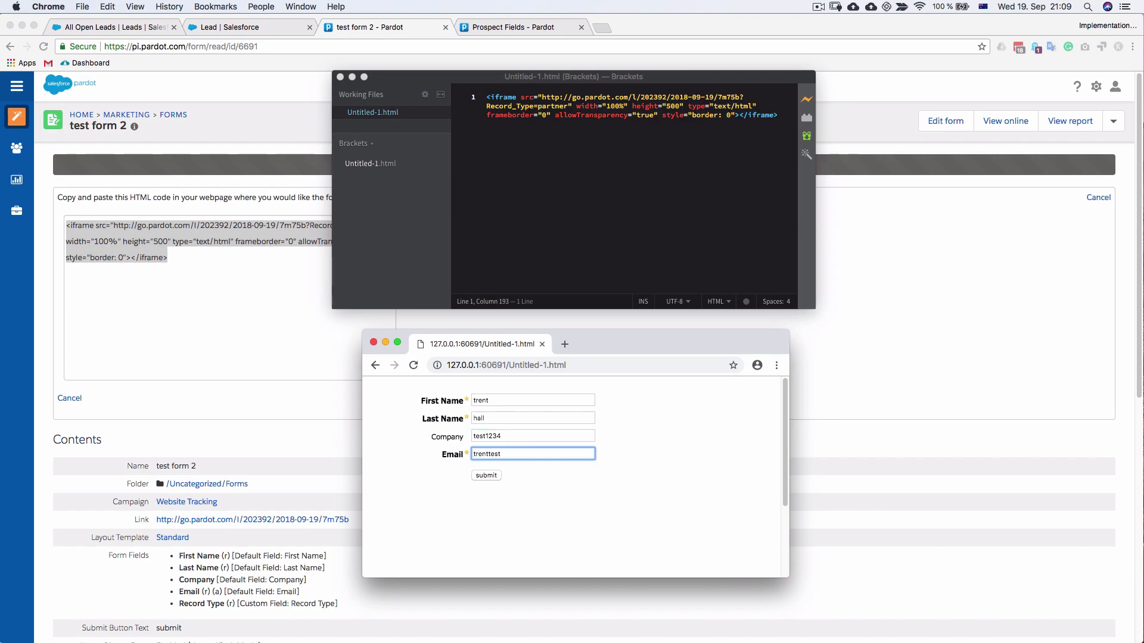
{"action": "key", "text": "Return"}
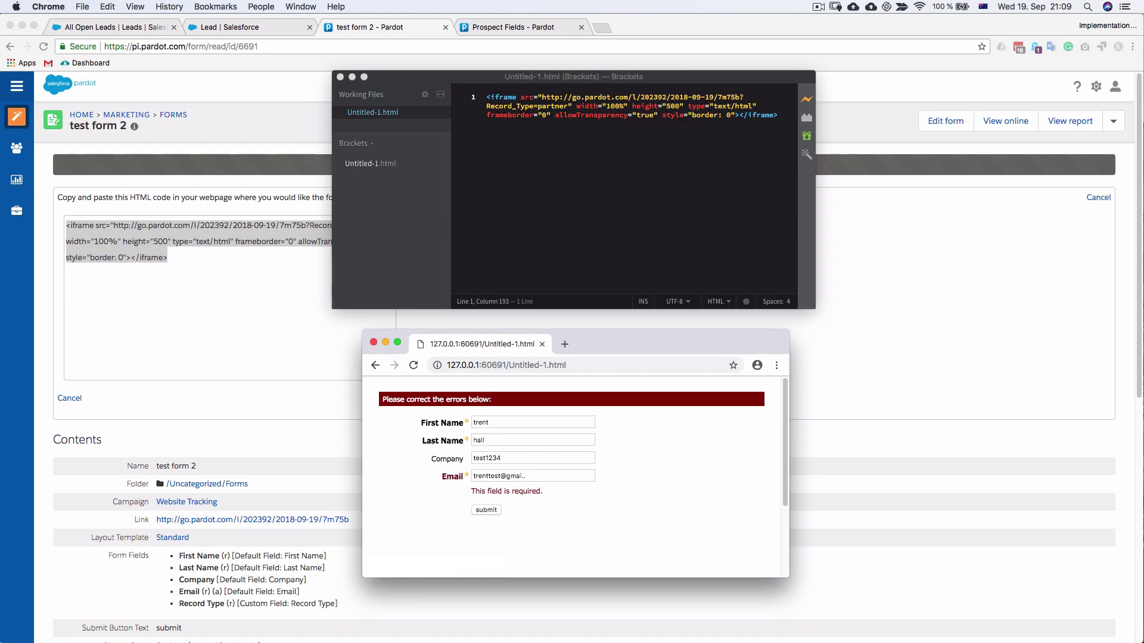
Complete the truncated e-mail address, resubmit the form, and return to the Pardot form page
{"action": "left_click", "coordinate": [536, 478]}
{"action": "key", "text": "BackSpace"}
{"action": "type", "text": "l.com"}
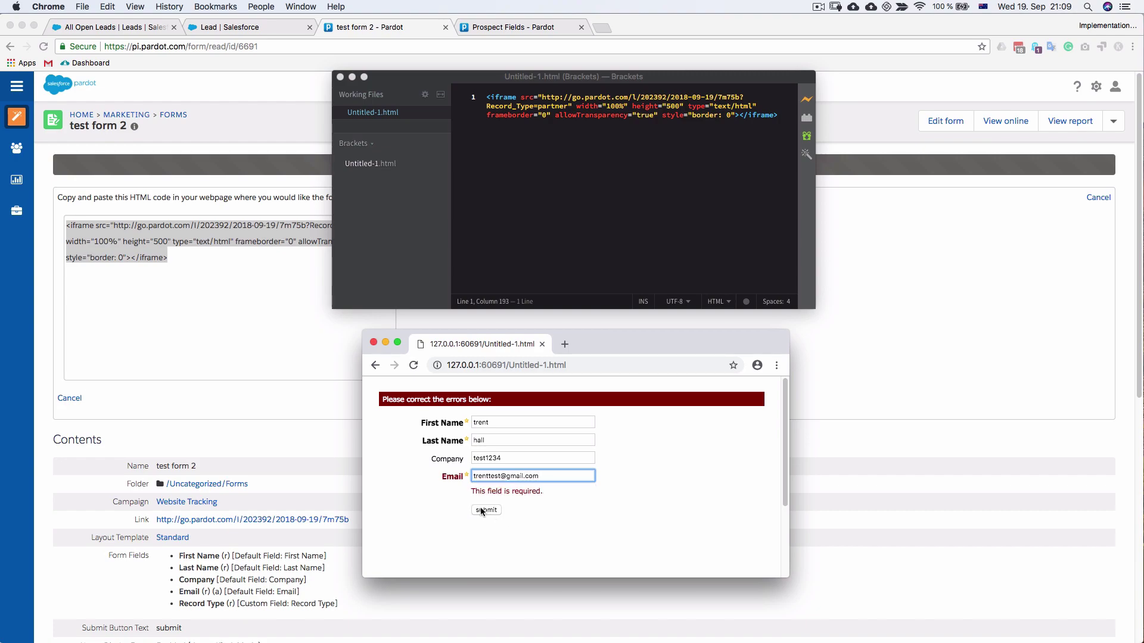
{"action": "left_click", "coordinate": [483, 511]}
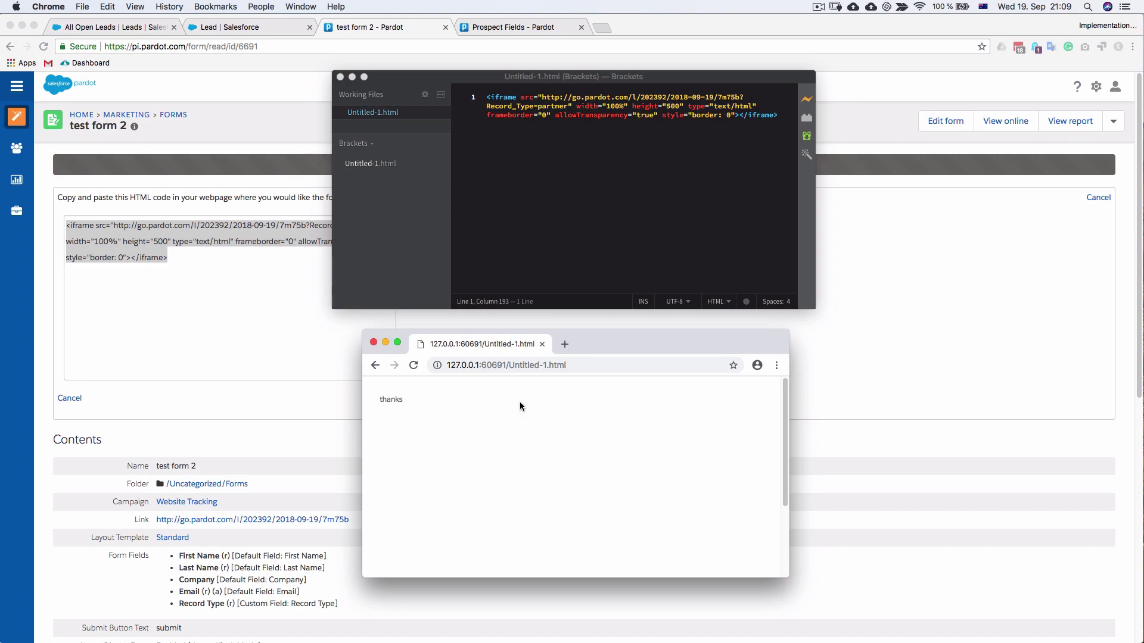
{"action": "left_click", "coordinate": [282, 365]}
Open the new test1234 prospect in Pardot, verify Record Type is Partner, then return to All Open Leads
{"action": "scroll", "coordinate": [529, 354], "scroll_direction": "down", "scroll_amount": 7}
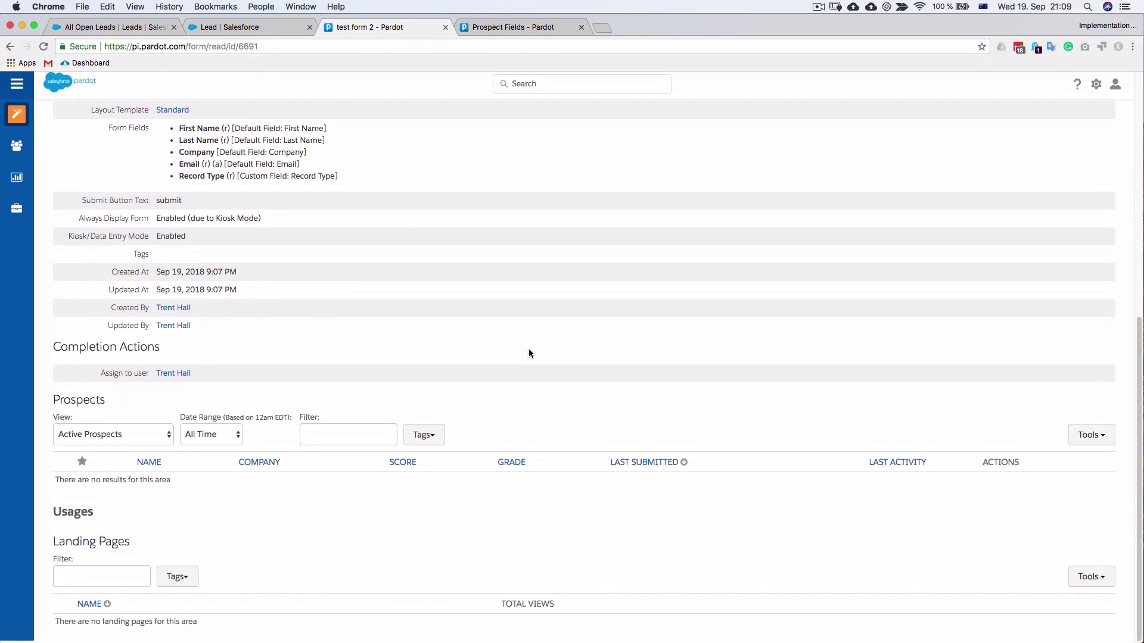
{"action": "key", "text": "super+r"}
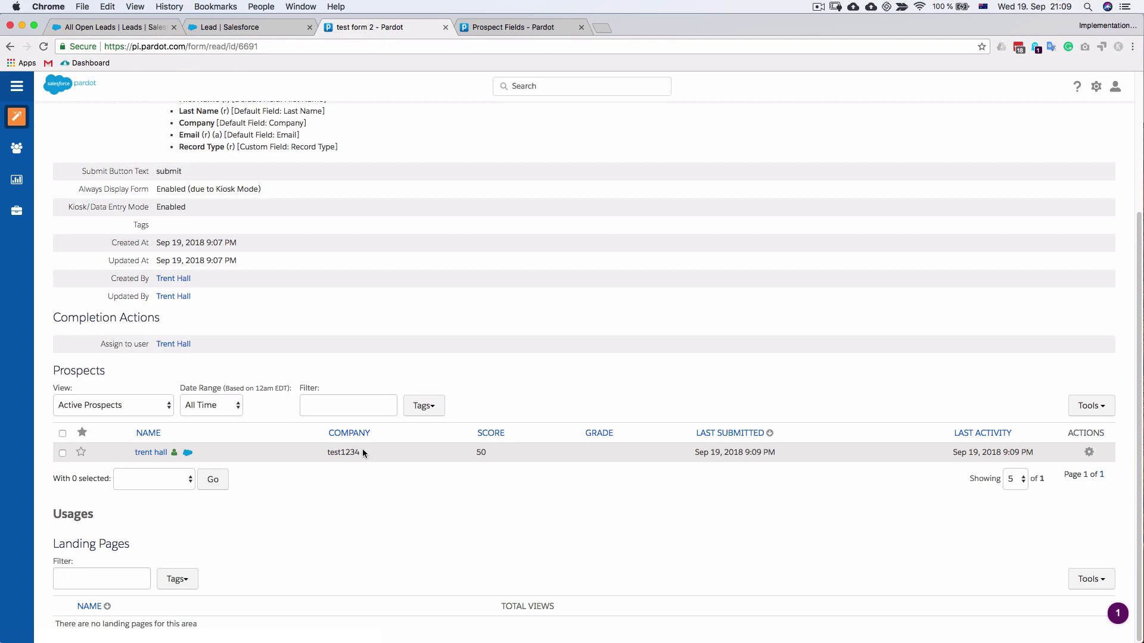
{"action": "left_click", "coordinate": [150, 453]}
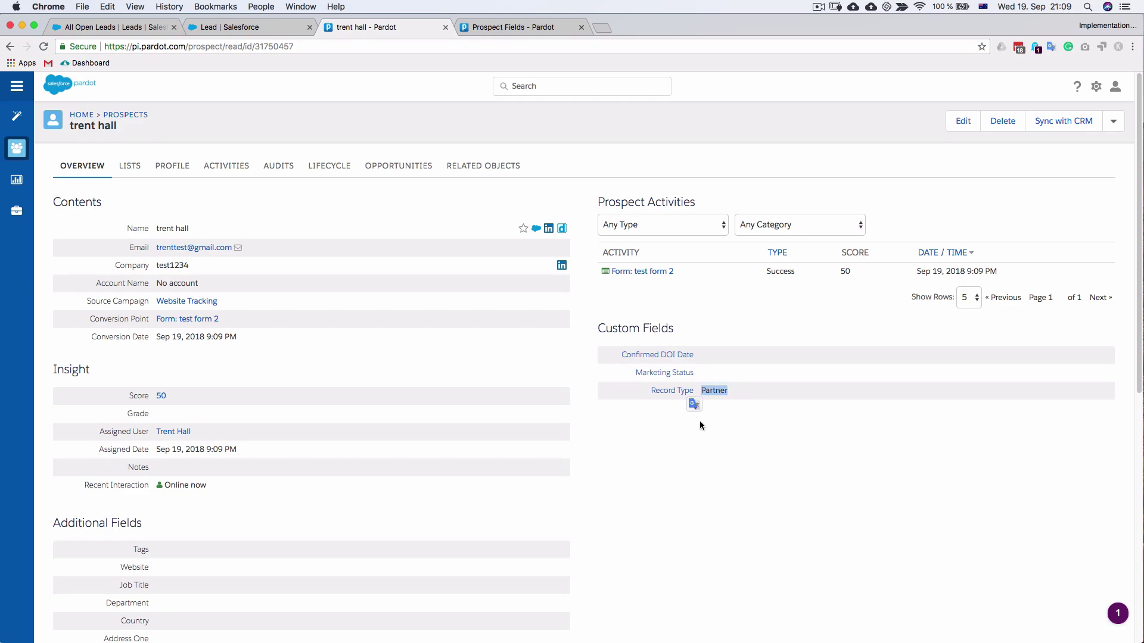
{"action": "left_click", "coordinate": [720, 430]}
{"action": "left_click", "coordinate": [113, 27]}
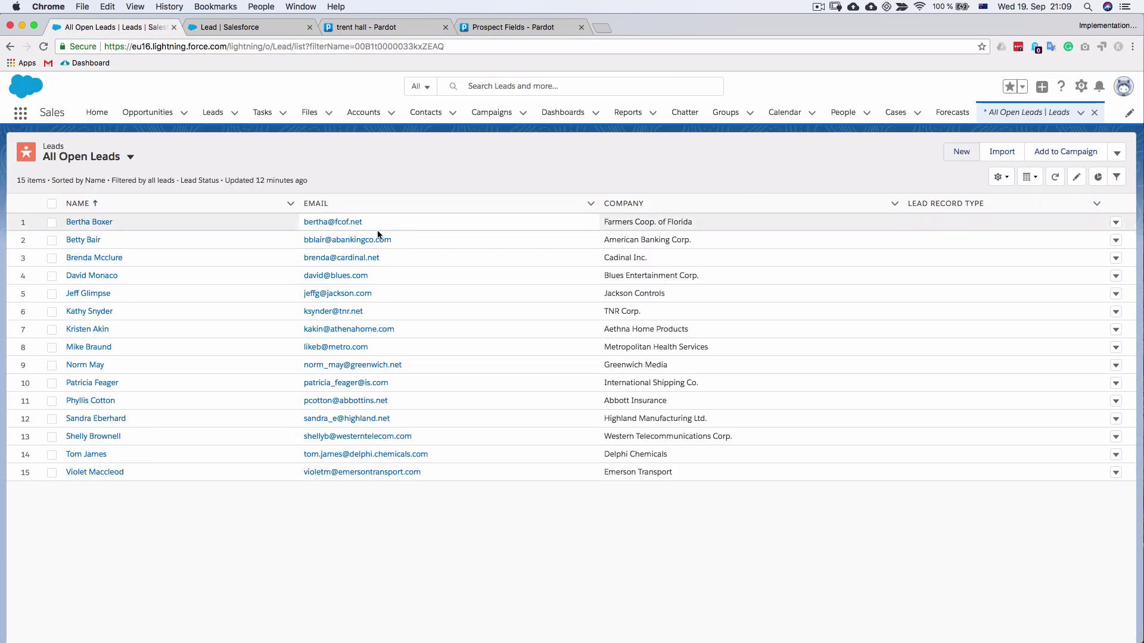
Refresh All Open Leads to show 16 leads with test1234 as Partner, then relaunch Brackets
{"action": "left_click", "coordinate": [1055, 178]}
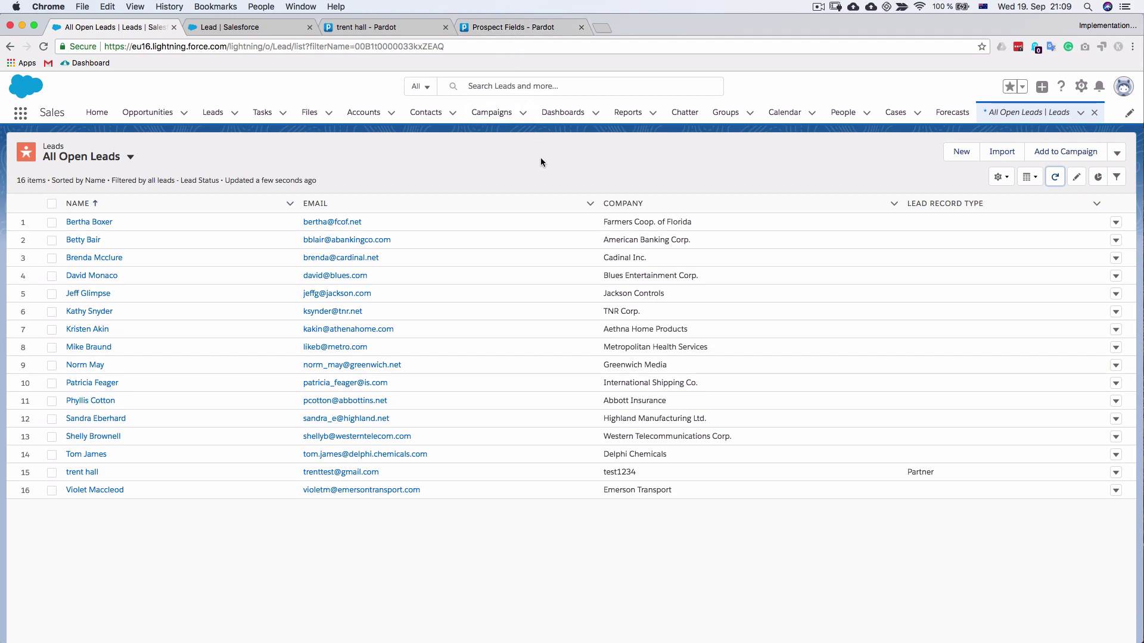
{"action": "key", "text": "super+space"}
{"action": "type", "text": "brackets"}
{"action": "key", "text": "Return"}
Change the iframe's Record_Type value from partner to customer and open Live Preview
{"action": "left_click", "coordinate": [569, 107]}
{"action": "key", "text": "BackSpace"}
{"action": "key", "text": "BackSpace"}
{"action": "key", "text": "BackSpace"}
{"action": "key", "text": "BackSpace"}
{"action": "key", "text": "BackSpace"}
{"action": "key", "text": "BackSpace"}
{"action": "key", "text": "BackSpace"}
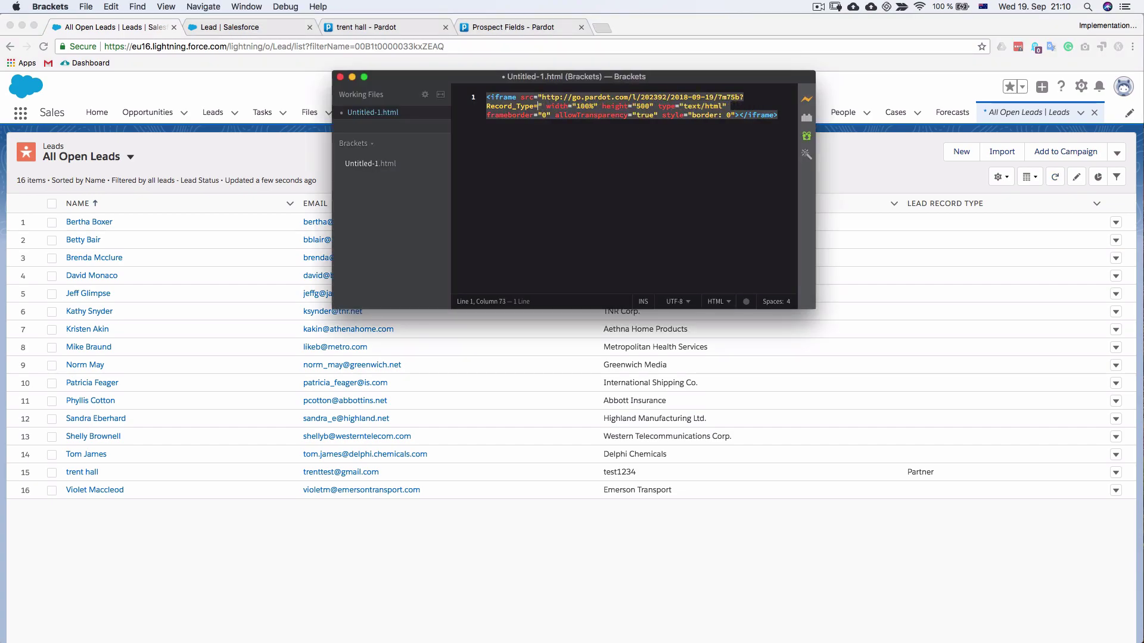
{"action": "type", "text": "customer"}
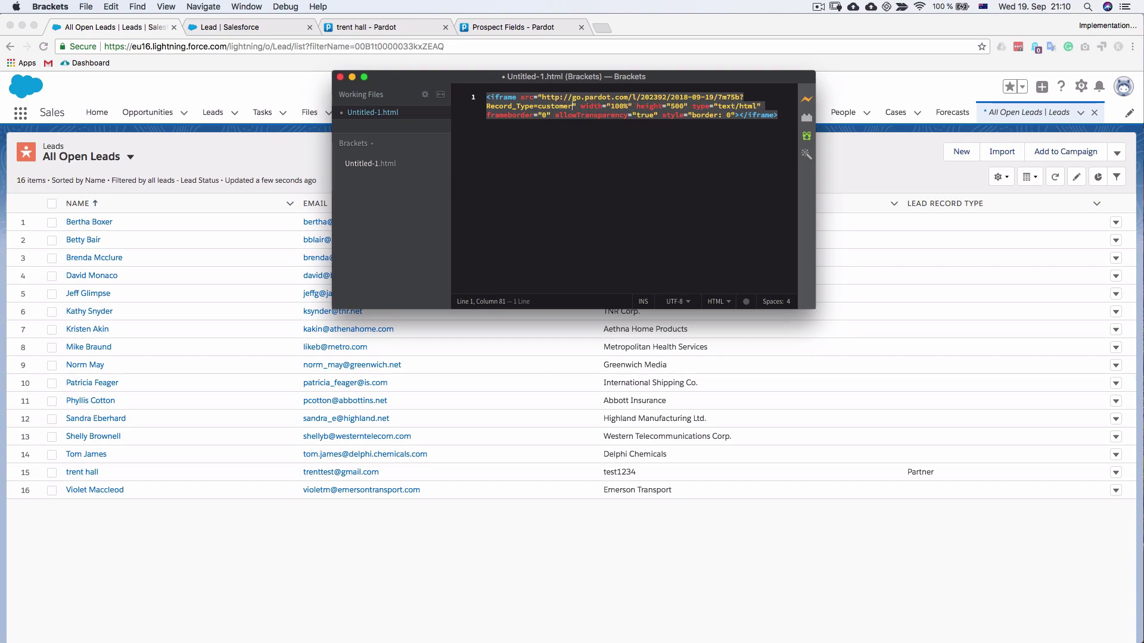
{"action": "left_click", "coordinate": [807, 101]}
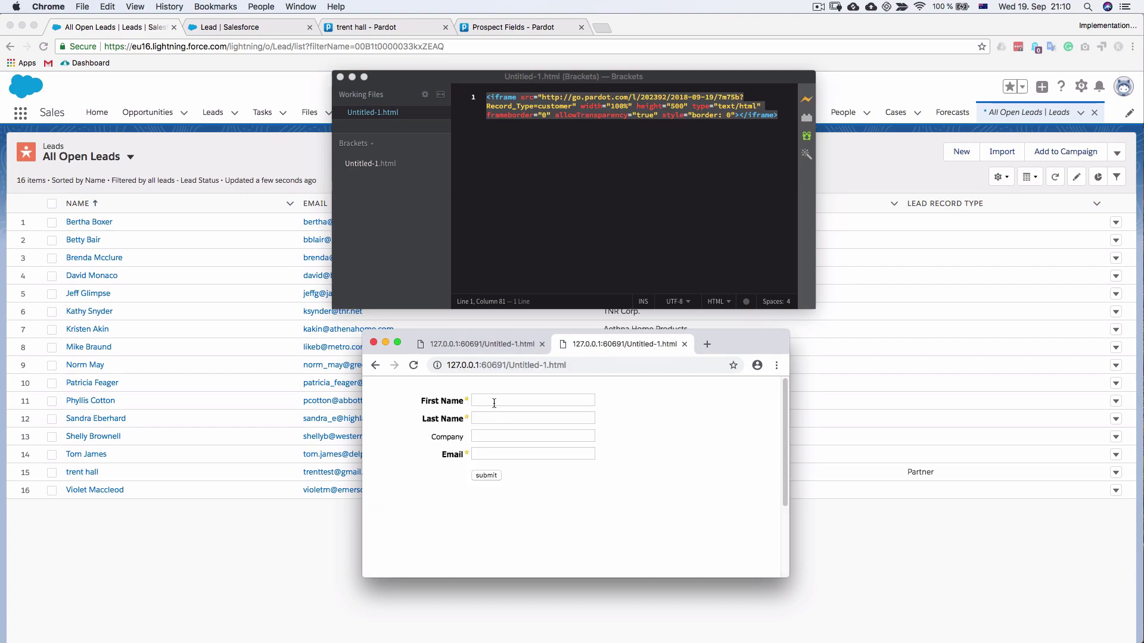
Submit a second test lead with a first name, last name, company 'toms co' and e-mail, then return to Salesforce
{"action": "left_click", "coordinate": [494, 403]}
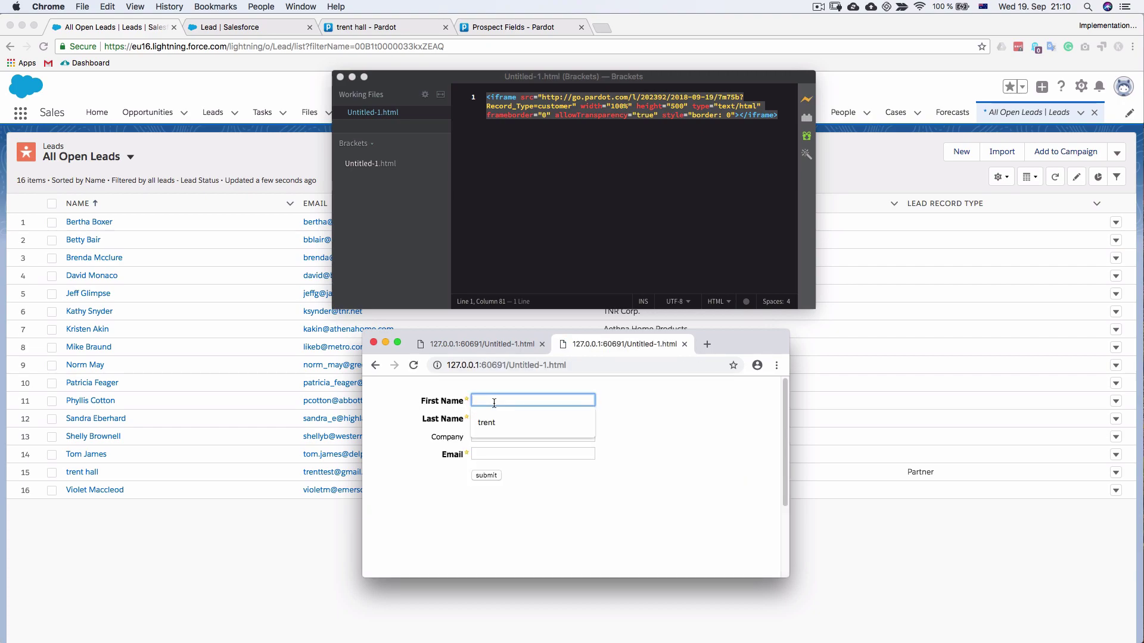
{"action": "key", "text": "Tab"}
{"action": "key", "text": "Tab"}
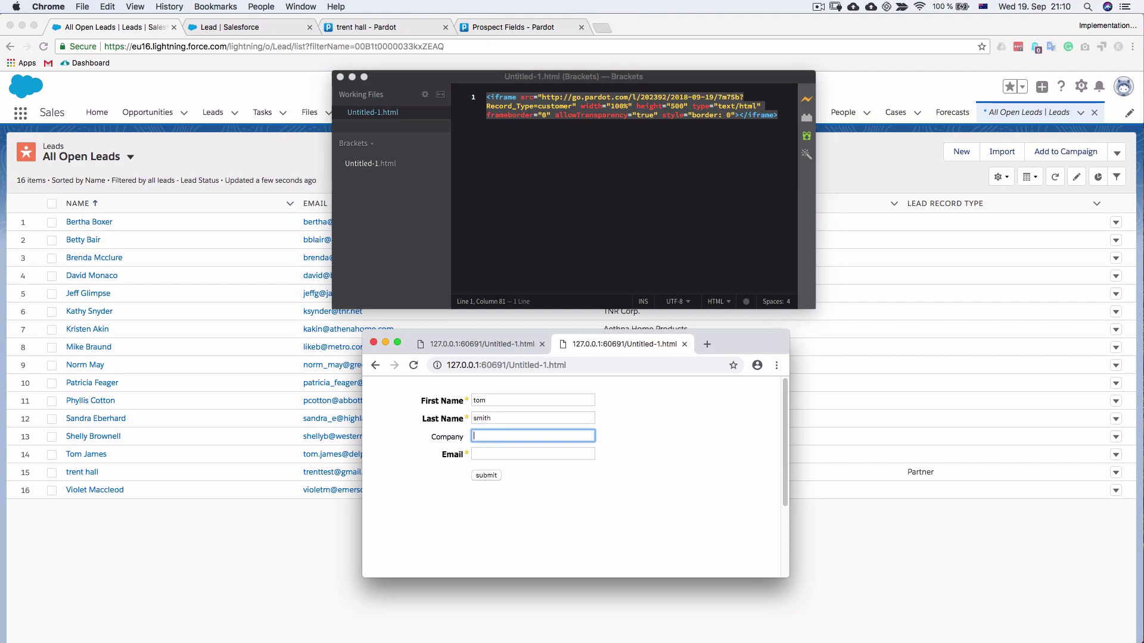
{"action": "type", "text": "toms"}
{"action": "type", "text": "co"}
{"action": "key", "text": "Tab"}
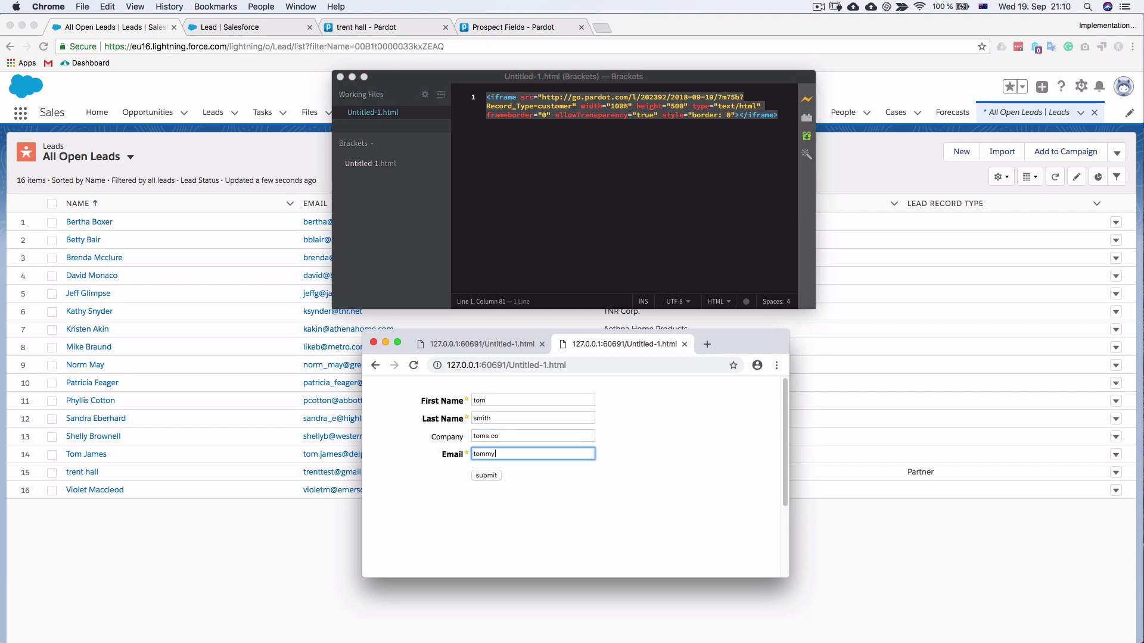
{"action": "left_click", "coordinate": [487, 475]}
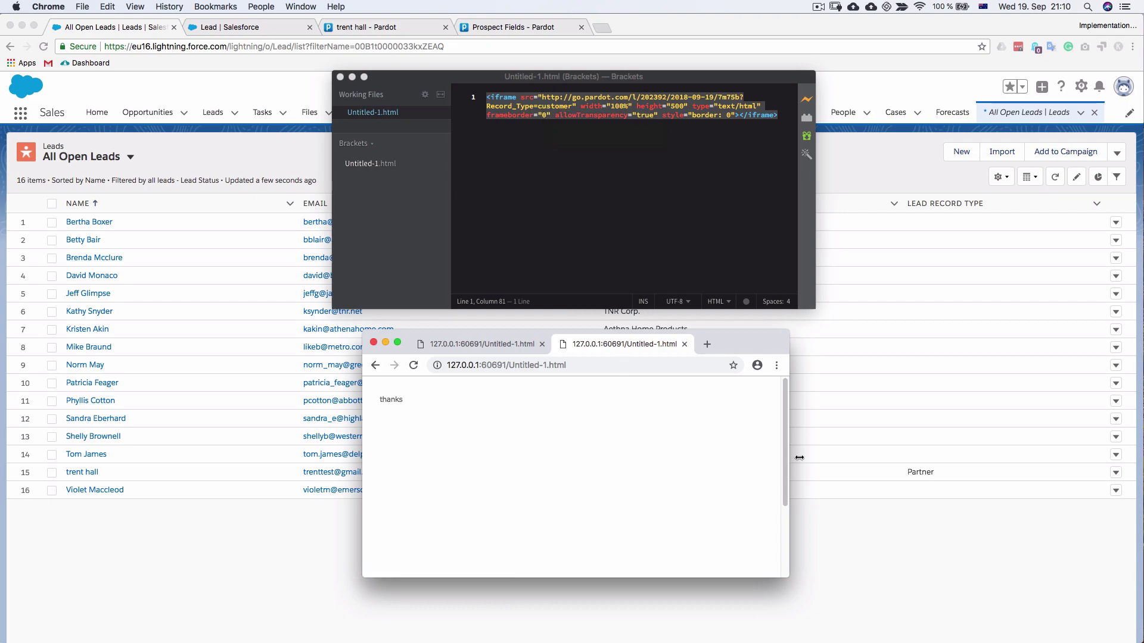
{"action": "left_click", "coordinate": [444, 321]}
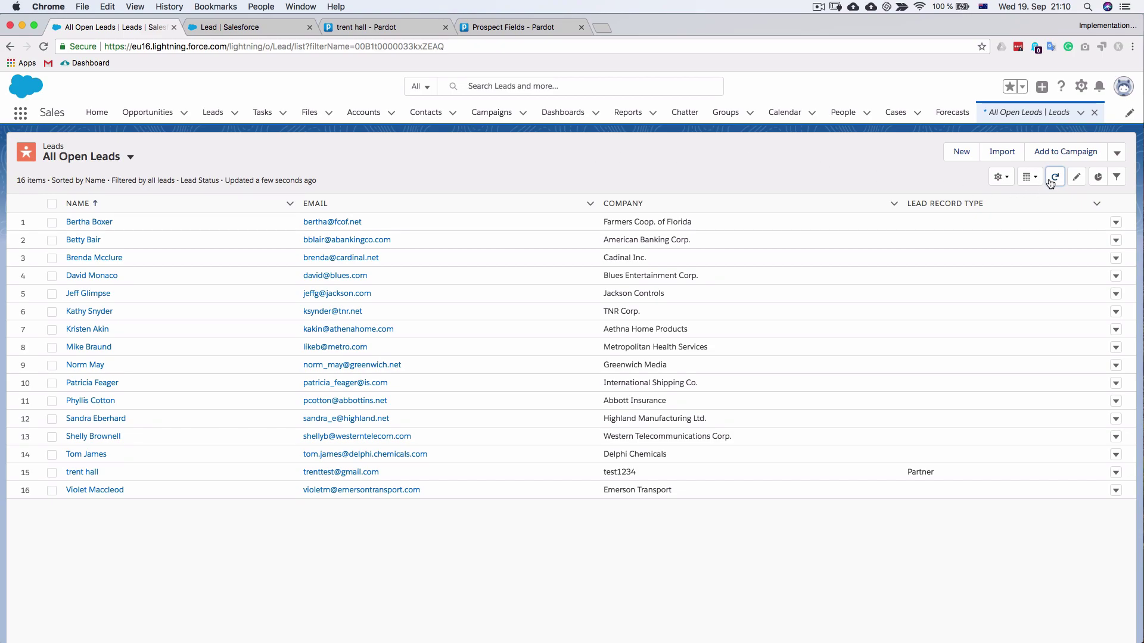
Refresh All Open Leads to show 17 leads, with the toms co lead typed Customer
{"action": "left_click", "coordinate": [1055, 177]}
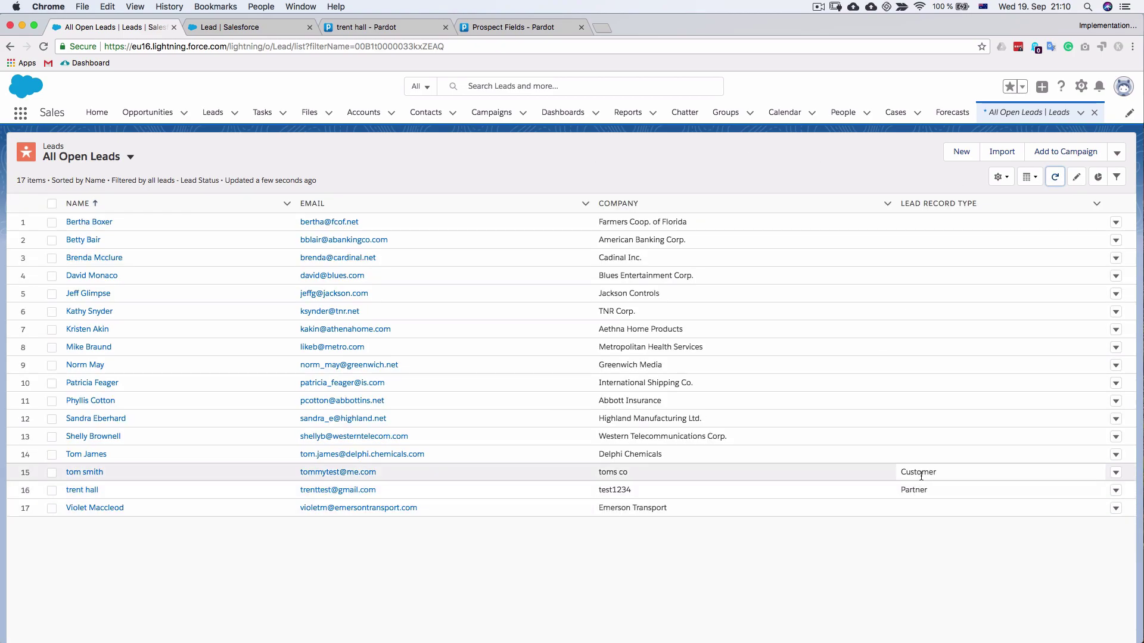
{"action": "left_click", "coordinate": [881, 473]}
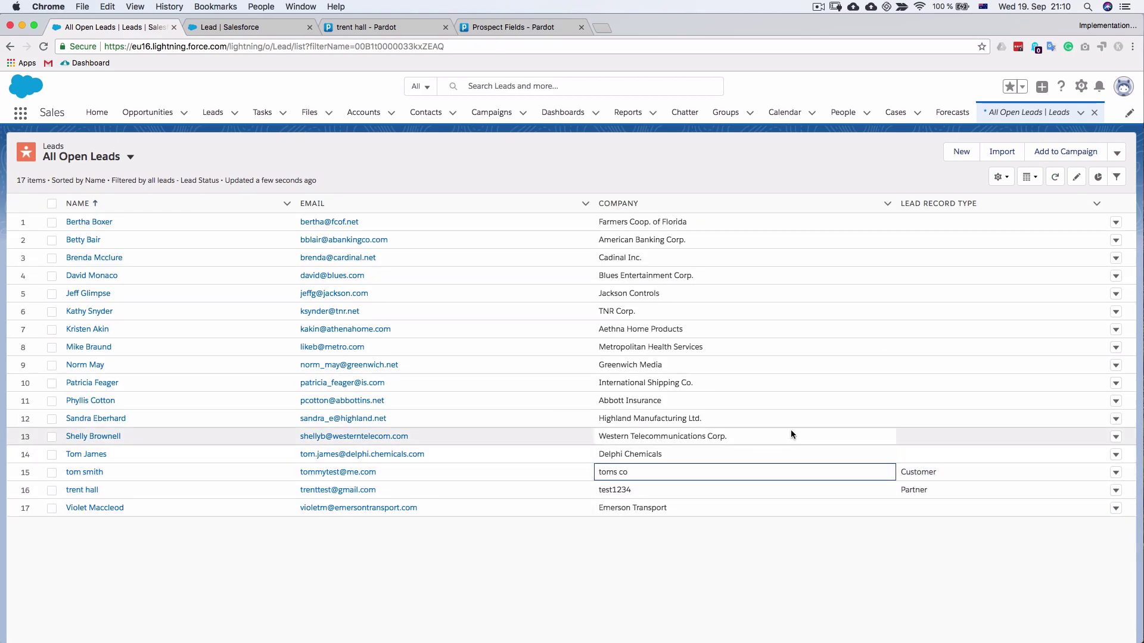